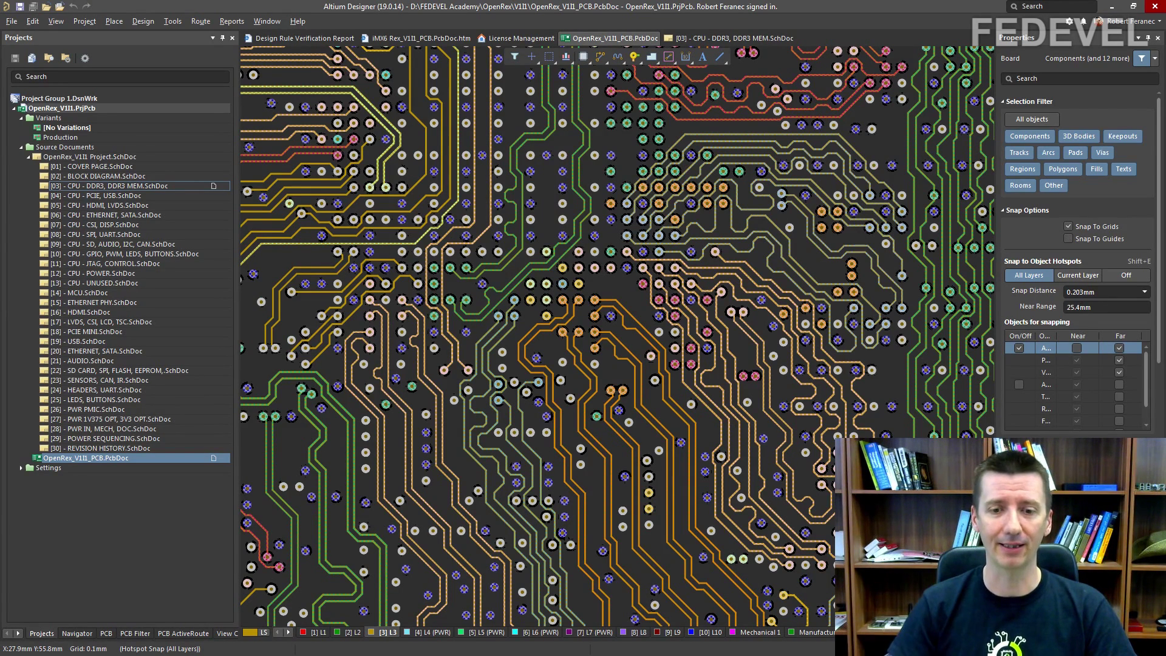
Step: Pan and zoom the PCB onto the routed traces and vias beside the large teal pad
ctrl+scroll(594, 345, up, 3)
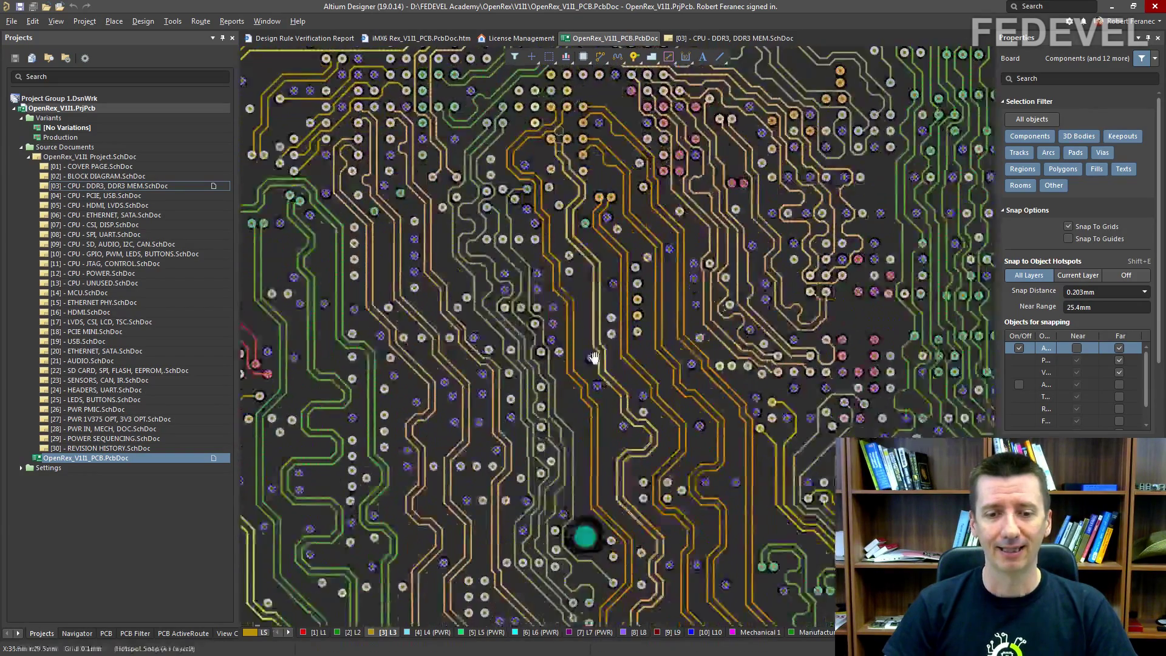
right_drag(593, 344, 604, 229)
ctrl+scroll(590, 348, up, 2)
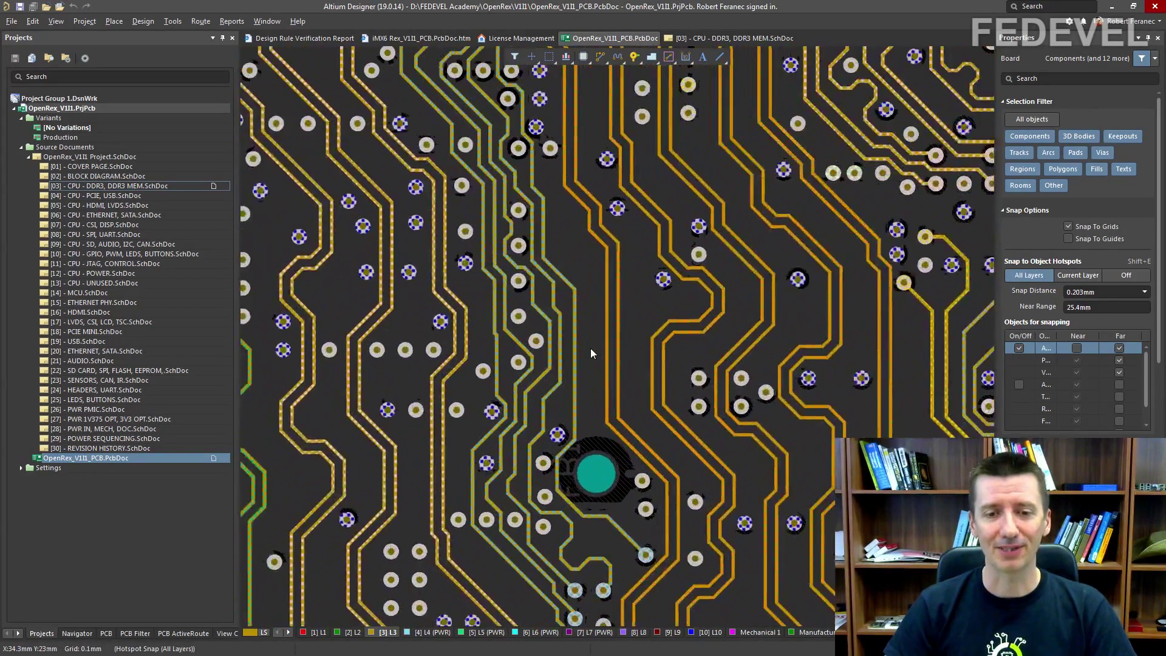
ctrl+scroll(590, 348, up, 2)
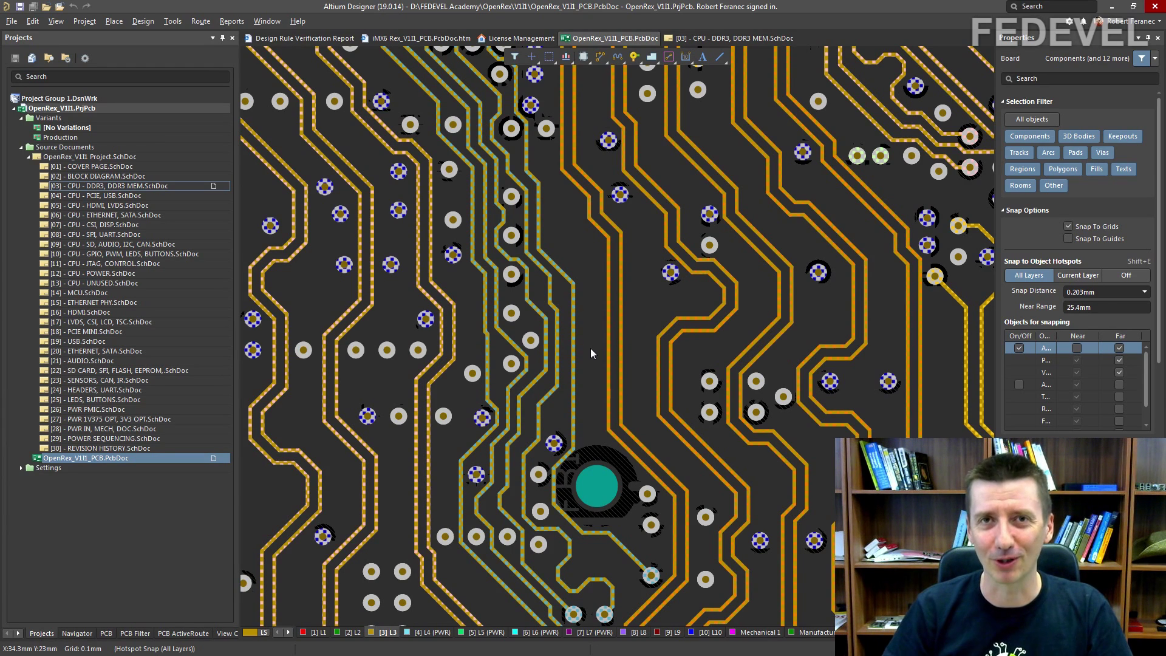
ctrl+scroll(590, 348, up, 1)
ctrl+scroll(590, 348, up, 1)
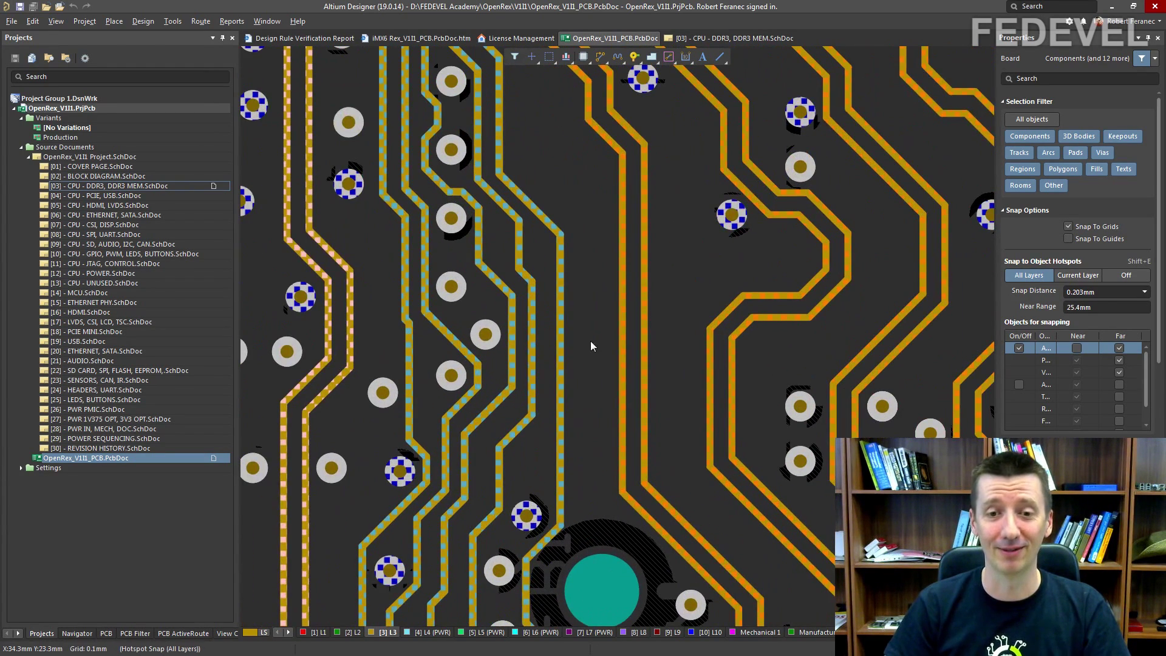
drag(589, 271, 691, 396)
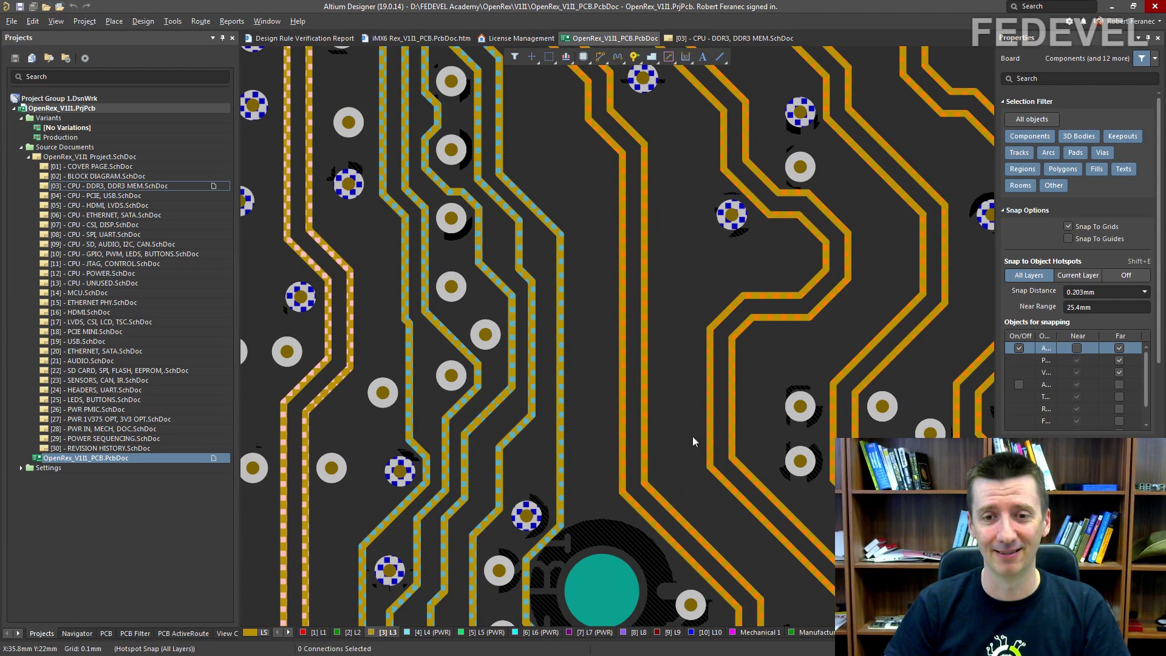
drag(683, 278, 582, 376)
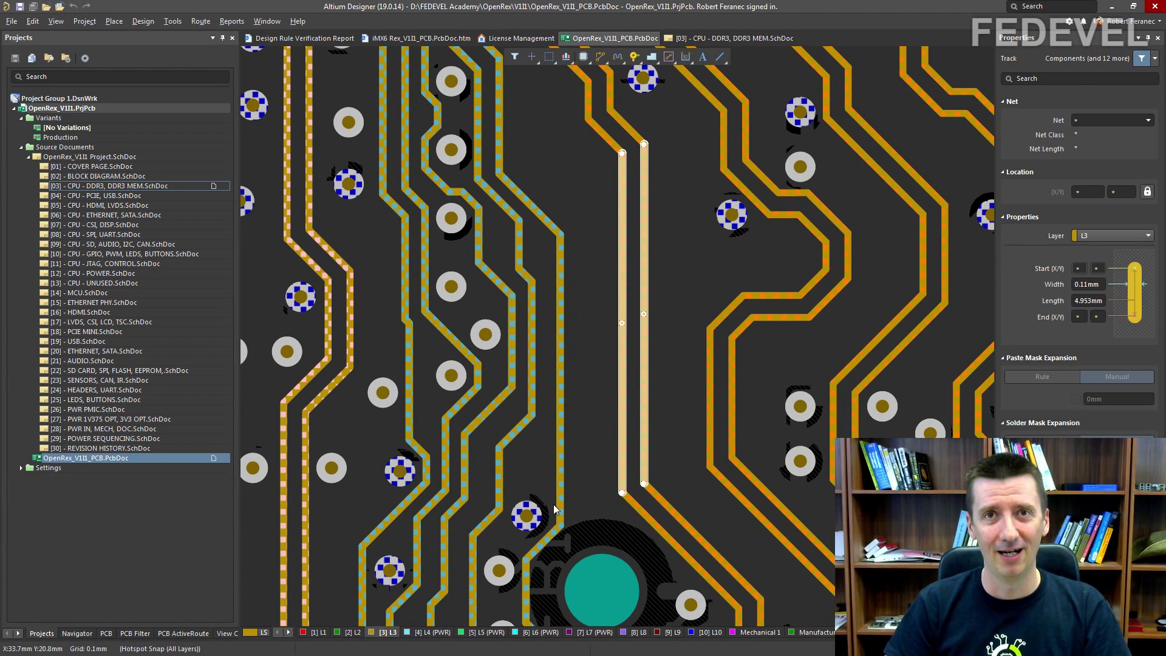
click(672, 361)
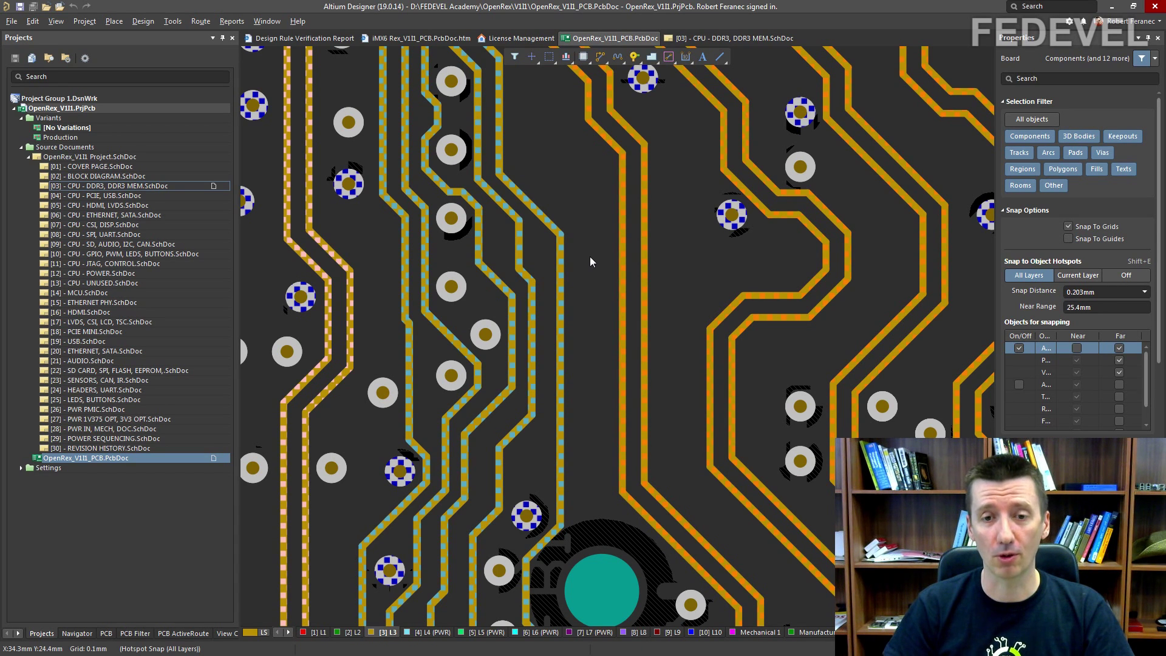
mouse_move(585, 257)
mouse_down()
mouse_move(687, 399)
mouse_move(643, 419)
mouse_move(684, 386)
mouse_move(595, 271)
mouse_up()
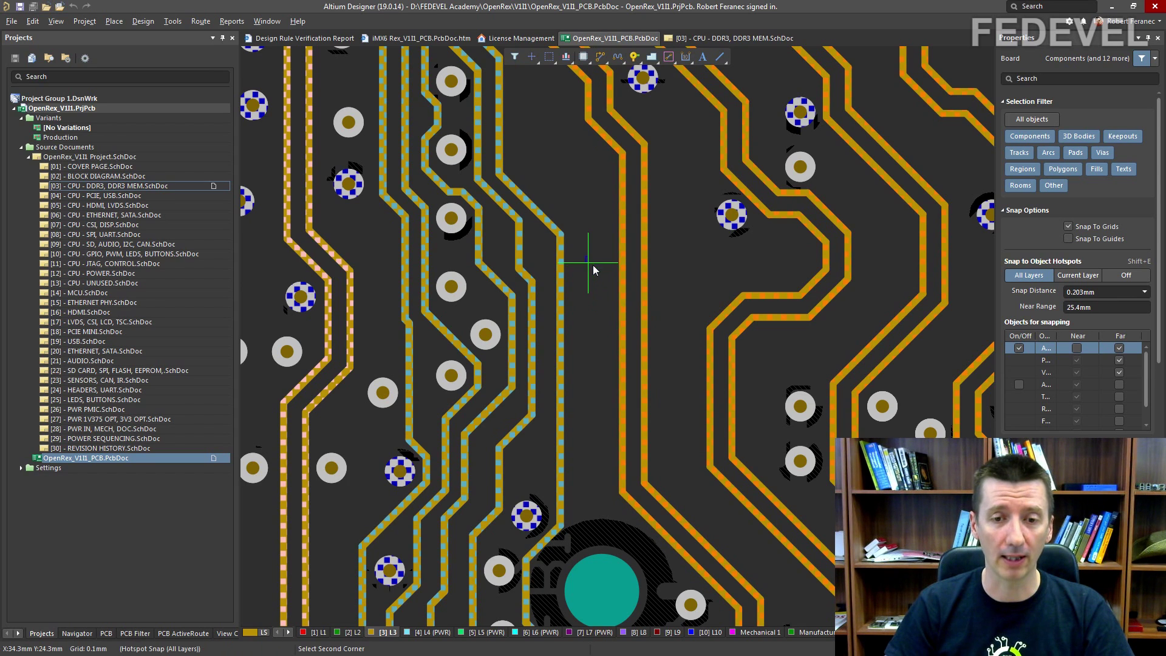
mouse_move(595, 270)
mouse_down()
mouse_move(689, 418)
mouse_move(679, 402)
mouse_up()
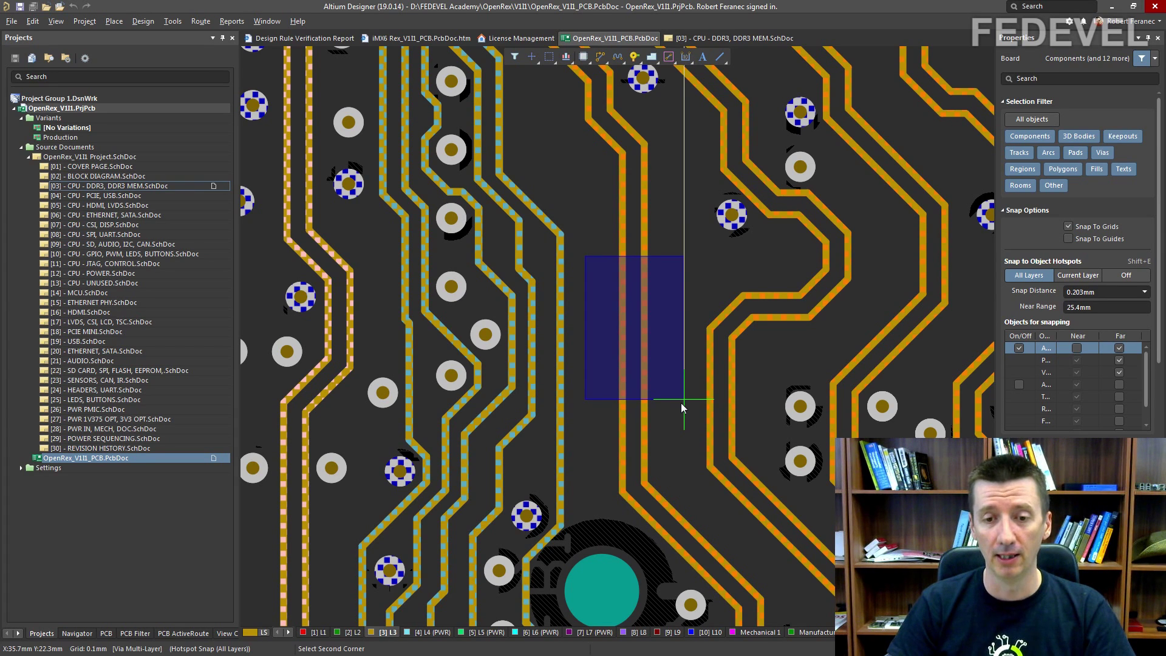
click(680, 403)
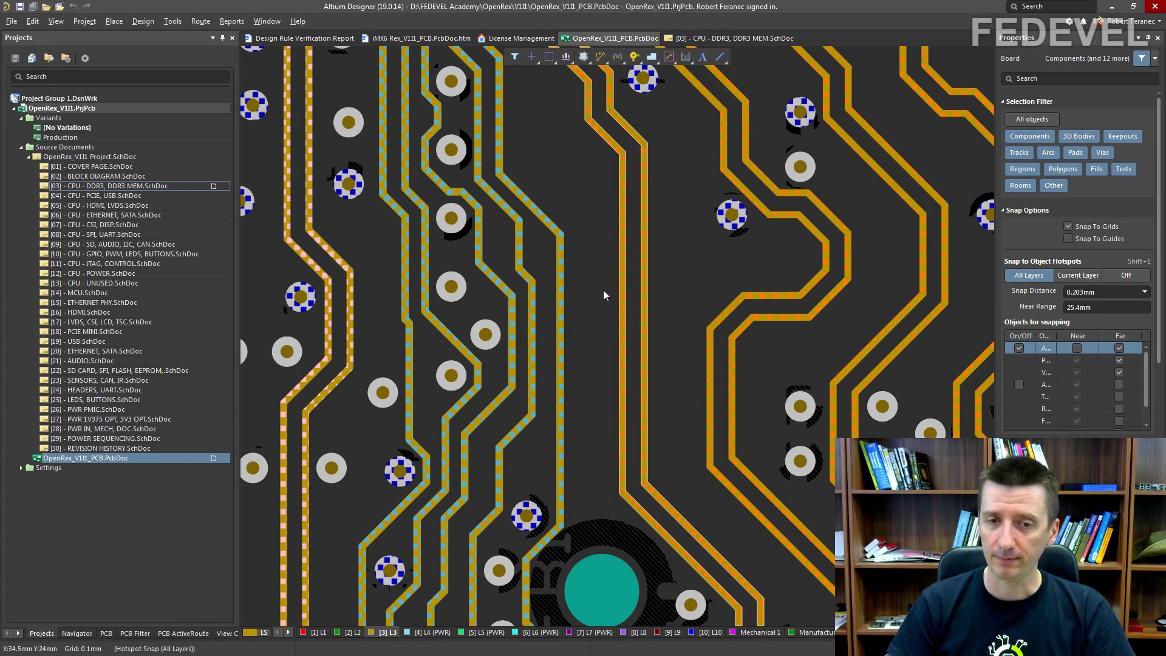
key(s)
key(i)
click(584, 246)
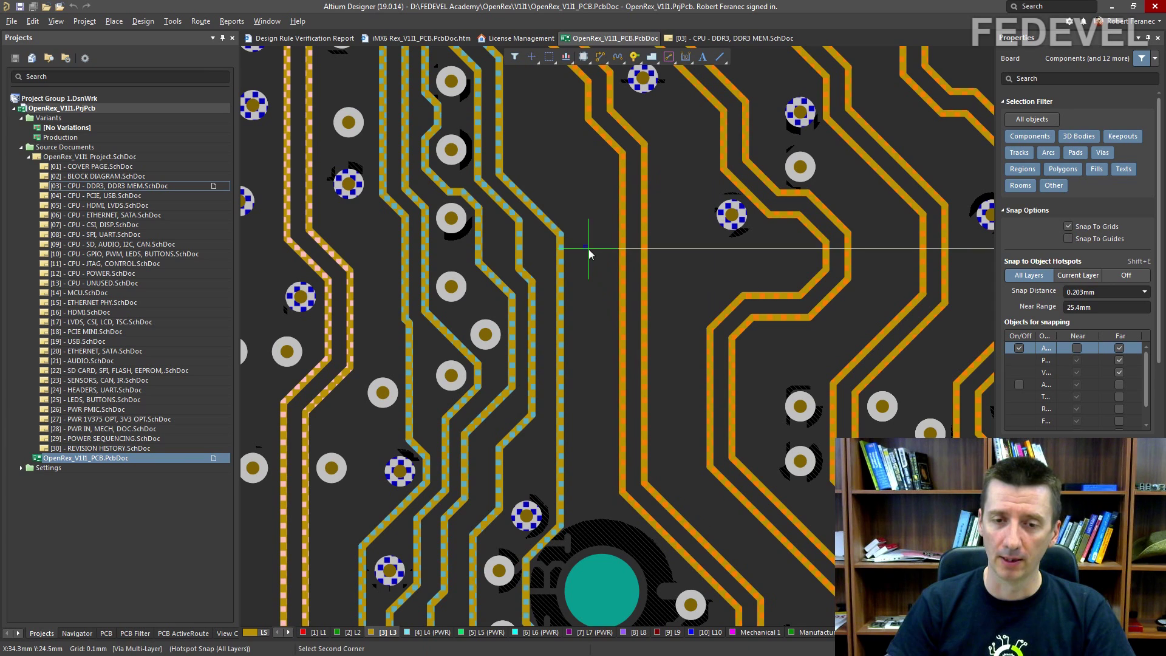
click(617, 301)
click(689, 243)
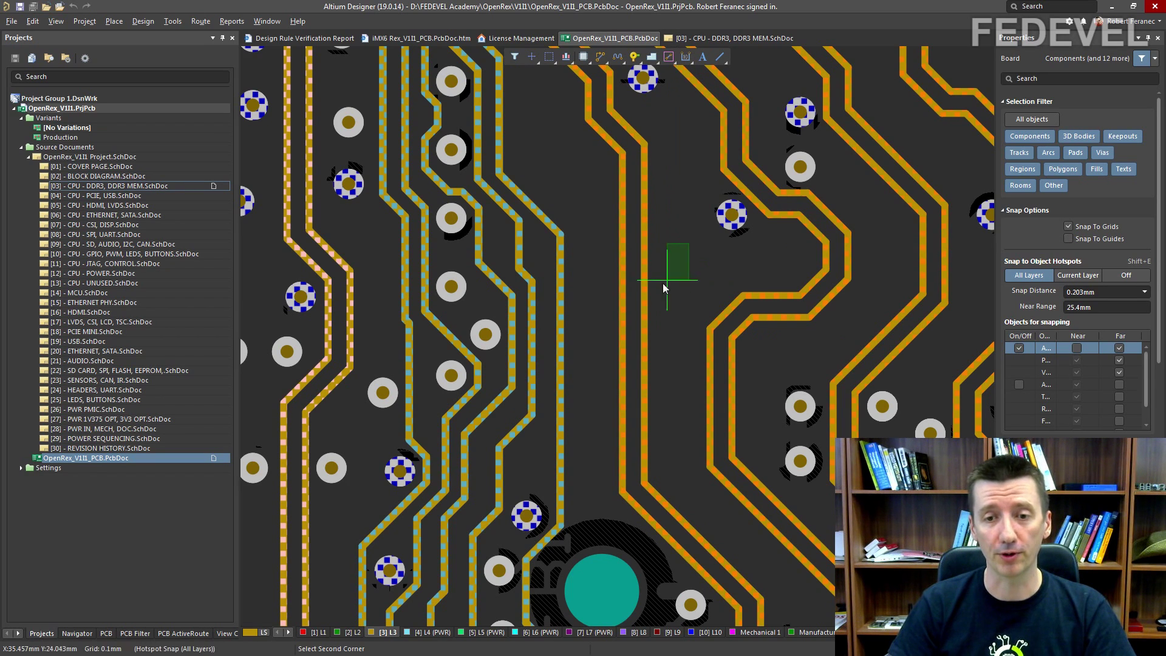
click(576, 394)
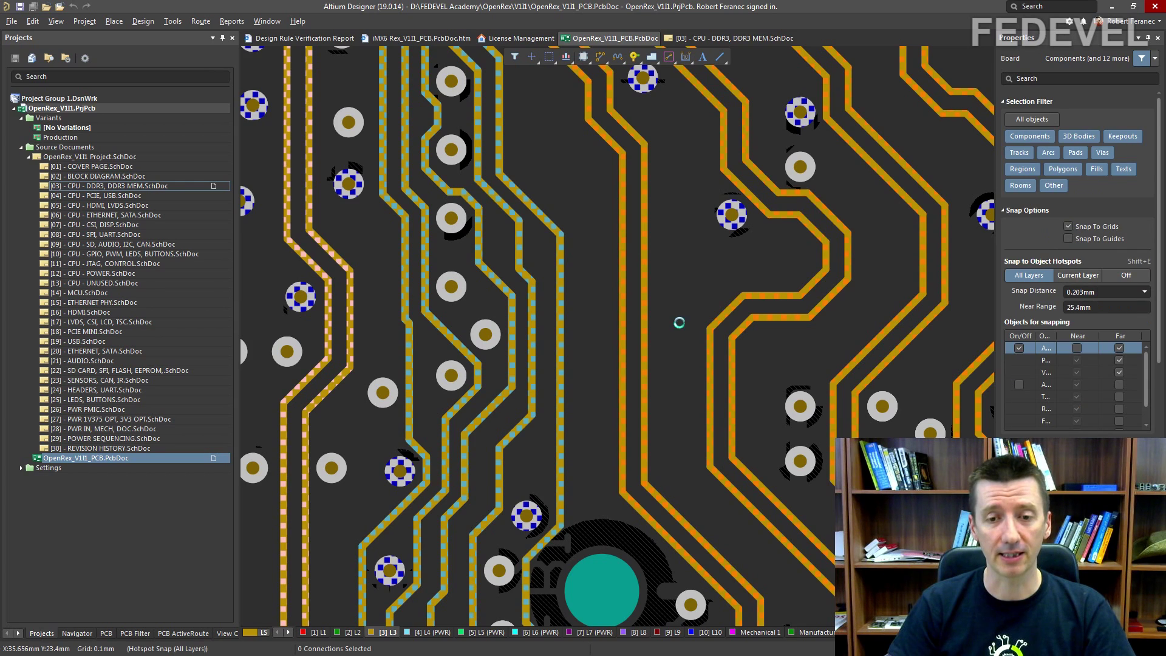
click(581, 231)
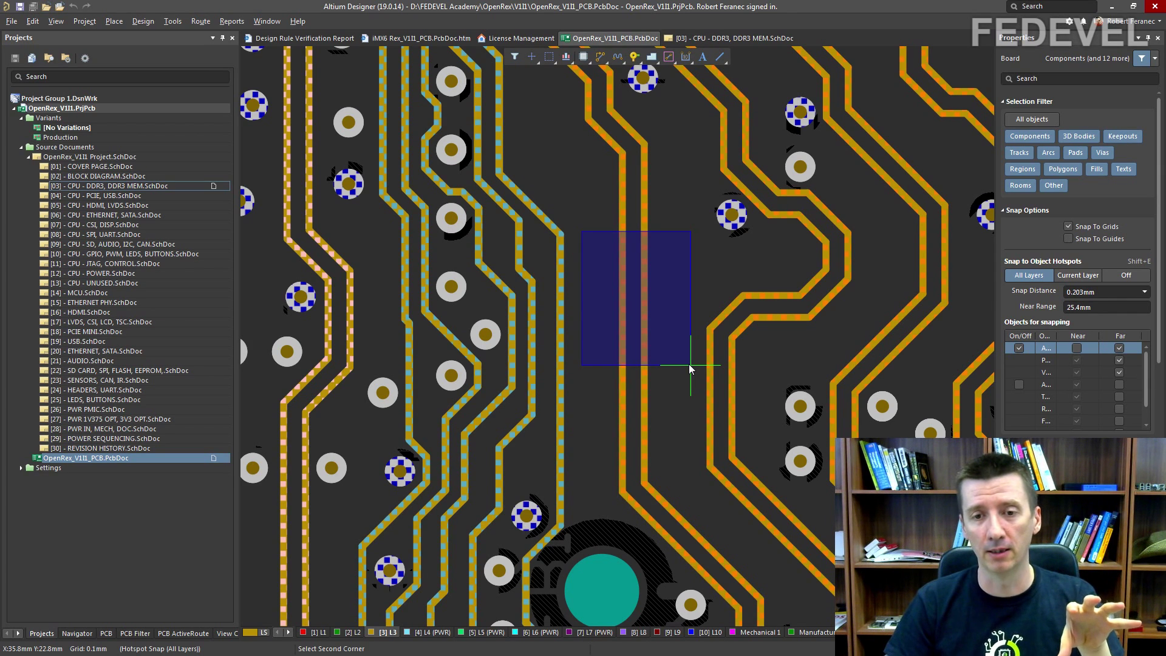
click(690, 365)
drag(681, 238, 585, 380)
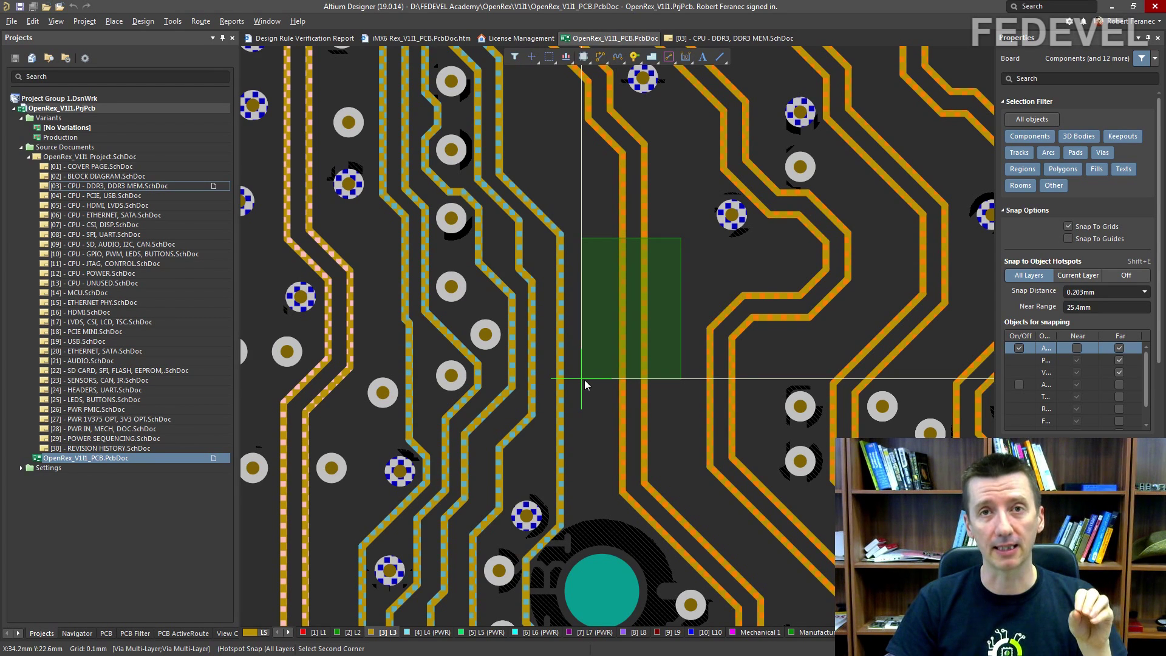
click(584, 380)
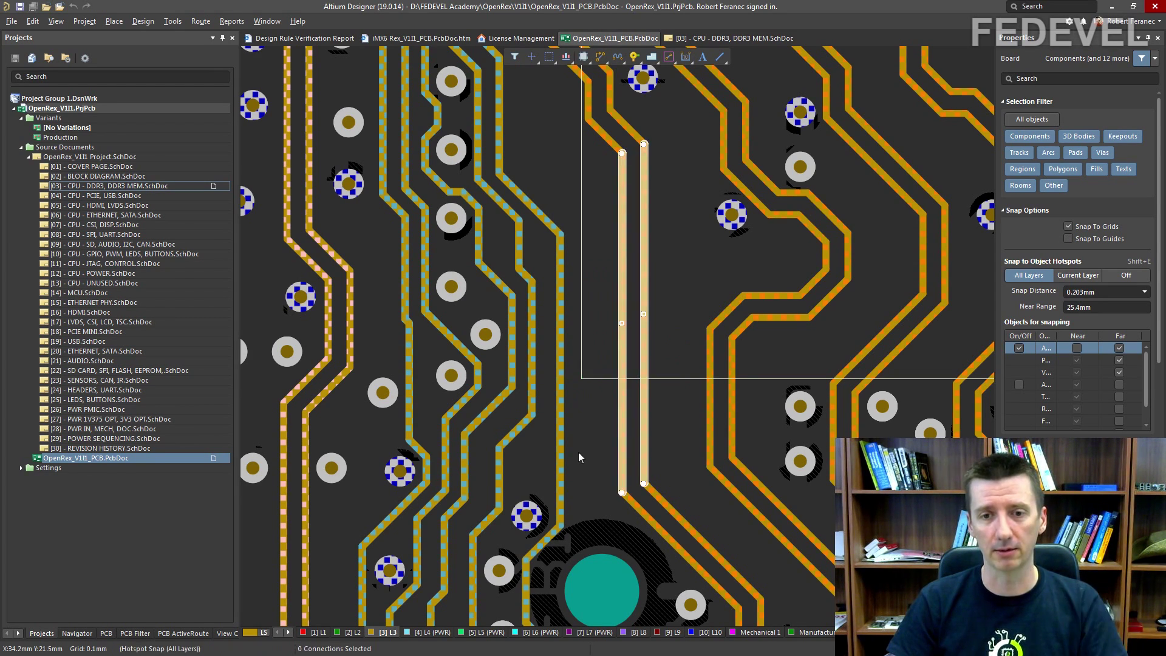
click(653, 261)
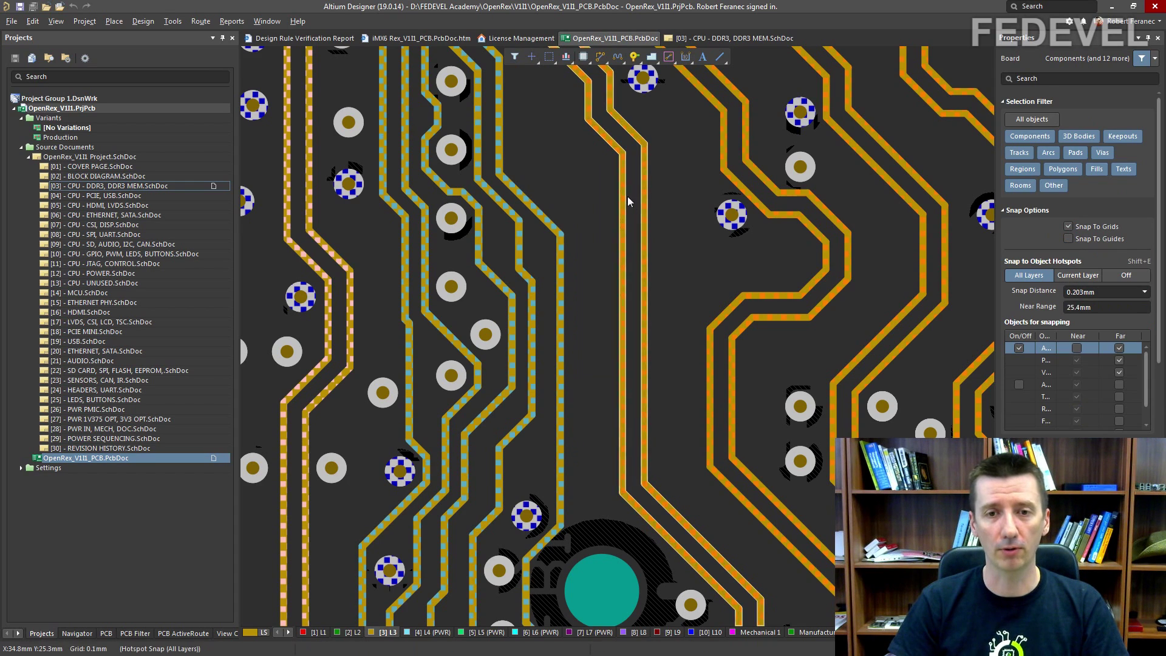
Step: Select the two vertical tracks with a window box, then clear the selection
click(585, 135)
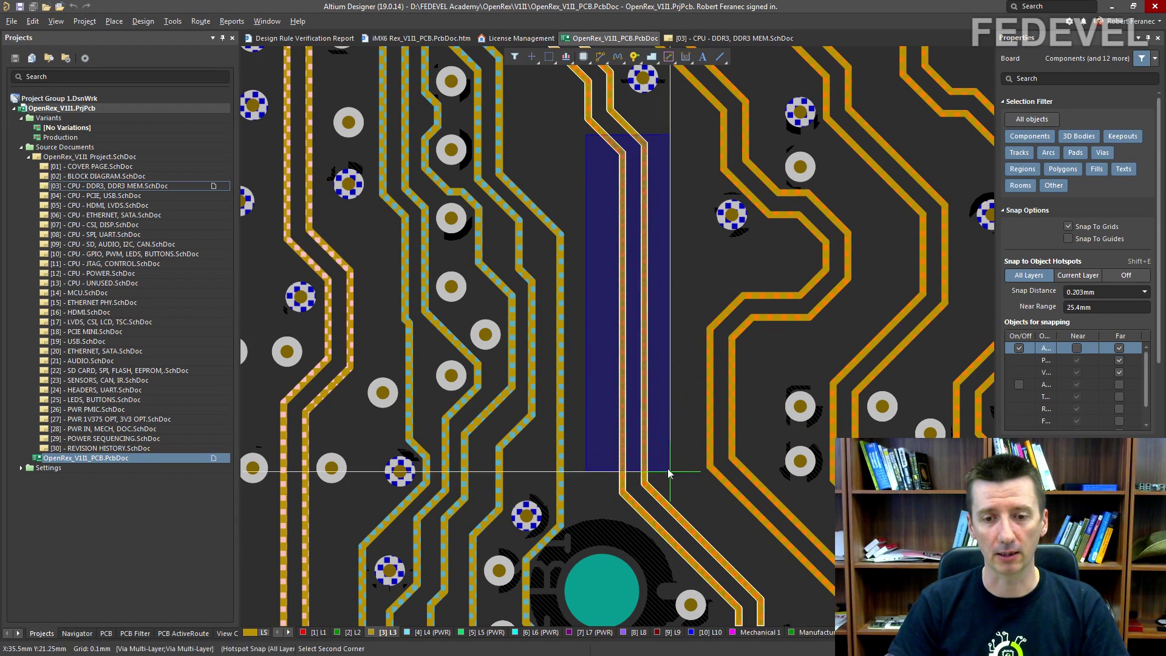
click(682, 505)
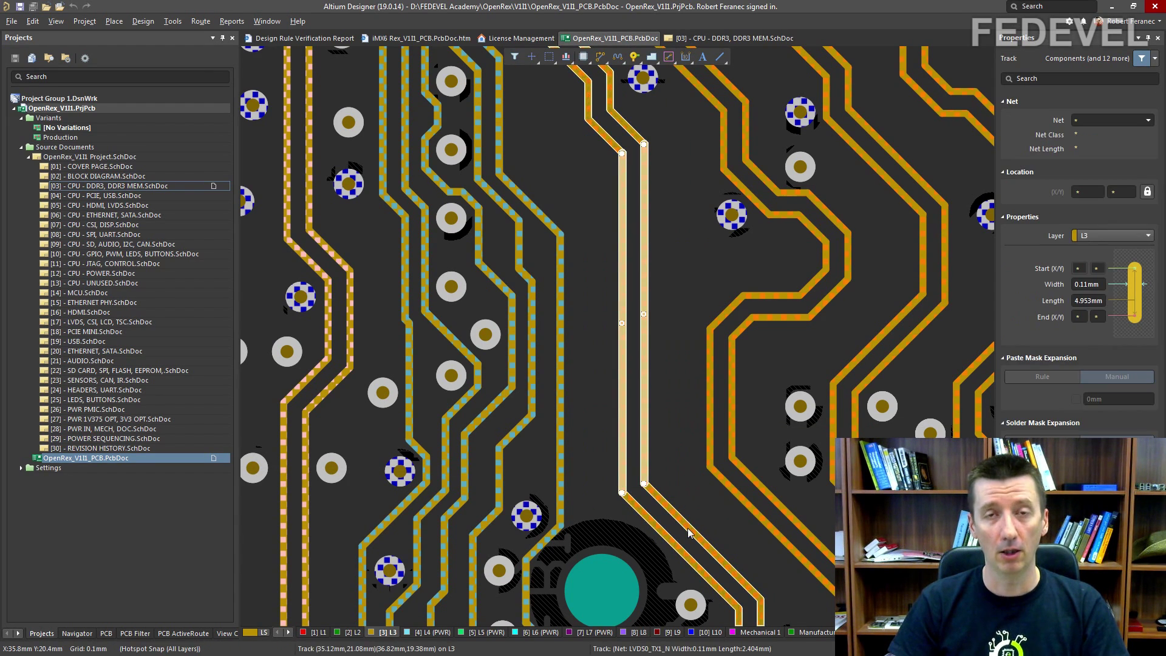
click(682, 220)
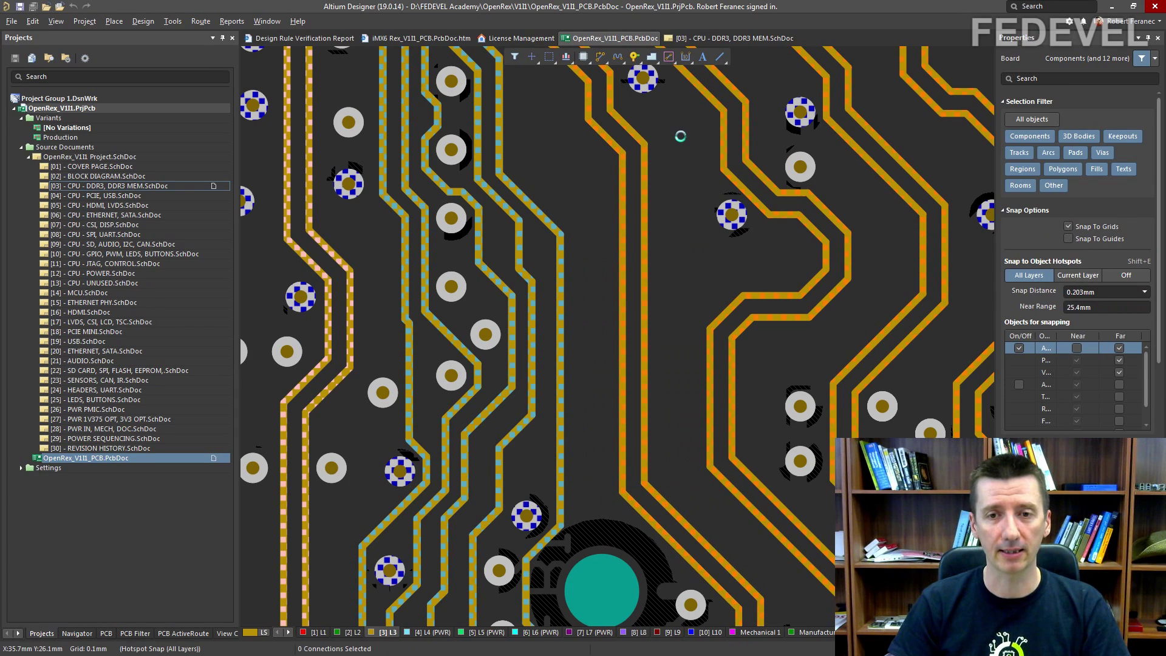
Step: Reselect the track pair with a crossing box, then open the CPU DDR3 MEM schematic sheet
drag(679, 133, 595, 502)
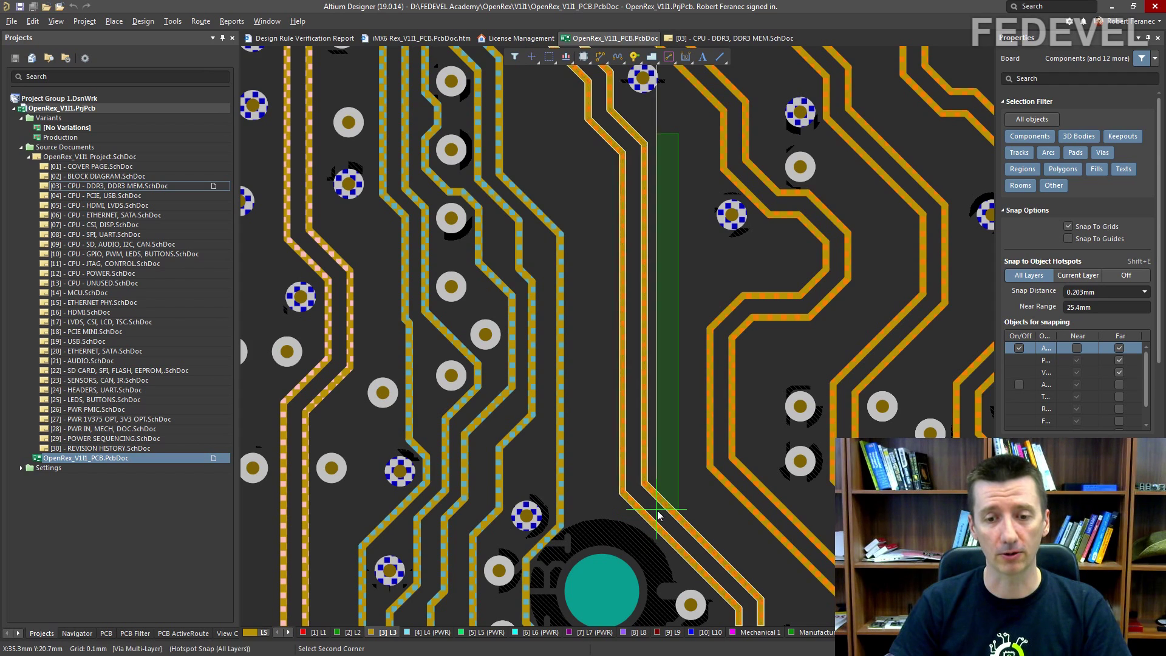
click(594, 511)
ctrl+scroll(602, 354, down, 1)
ctrl+scroll(603, 355, down, 1)
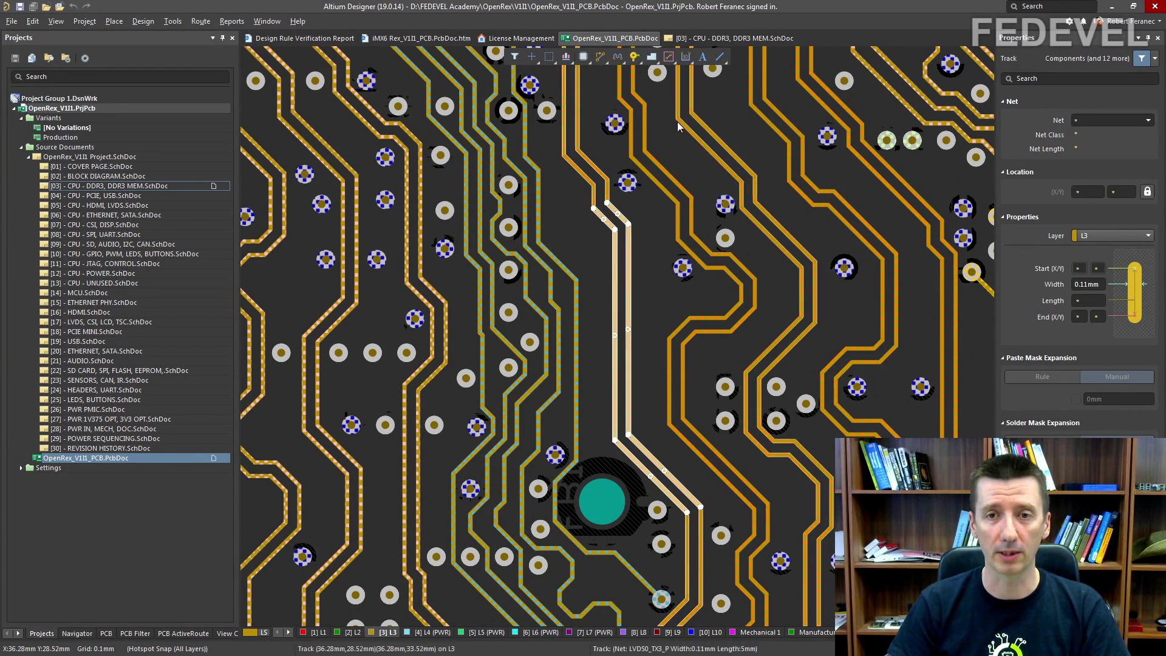
click(700, 41)
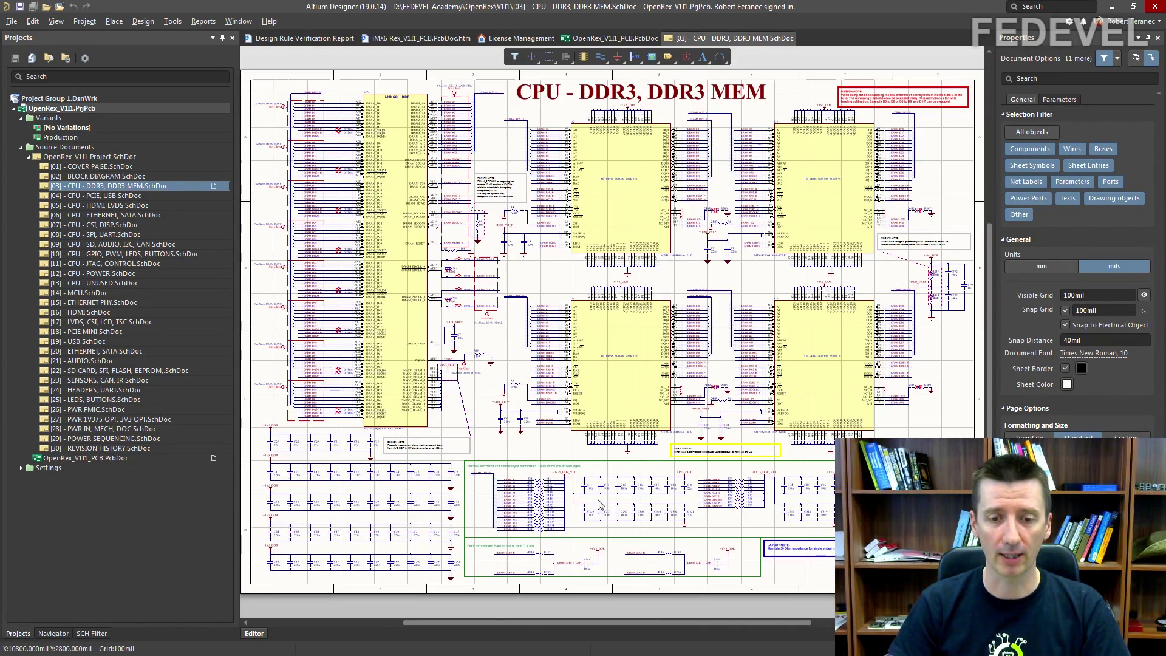
Step: Select capacitors C13 and C14 with left-to-right windows, clearing the selection each time
ctrl+scroll(607, 501, up, 5)
ctrl+scroll(539, 481, up, 2)
ctrl+scroll(541, 479, up, 3)
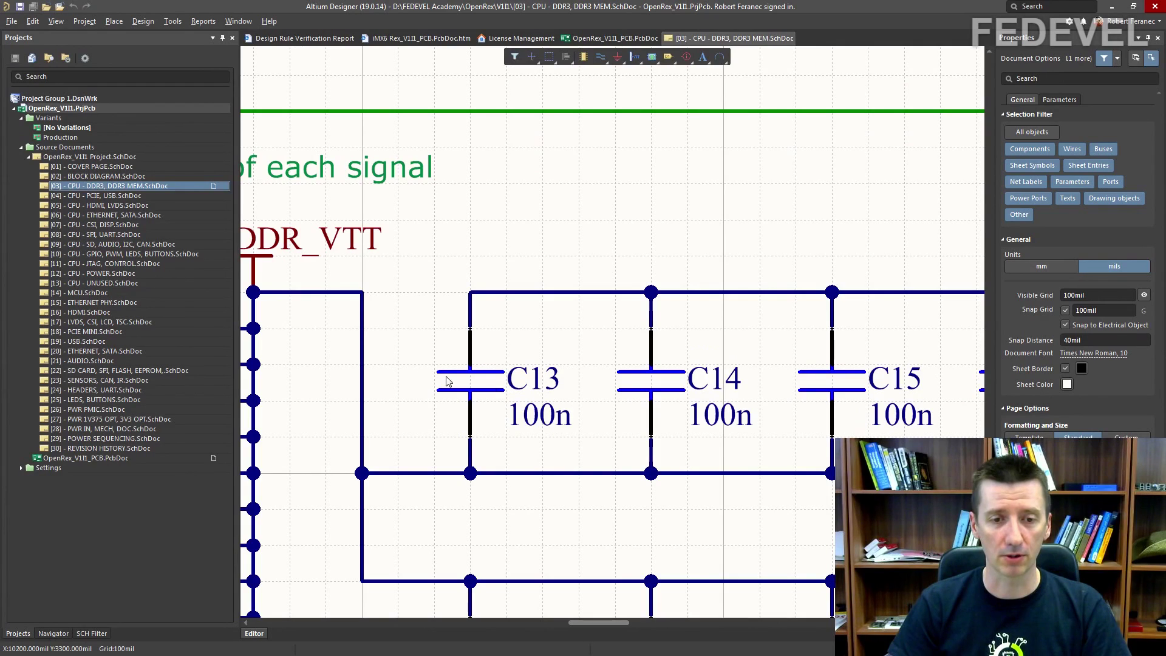
mouse_move(405, 355)
mouse_down()
mouse_move(756, 386)
mouse_move(405, 387)
mouse_up()
click(403, 309)
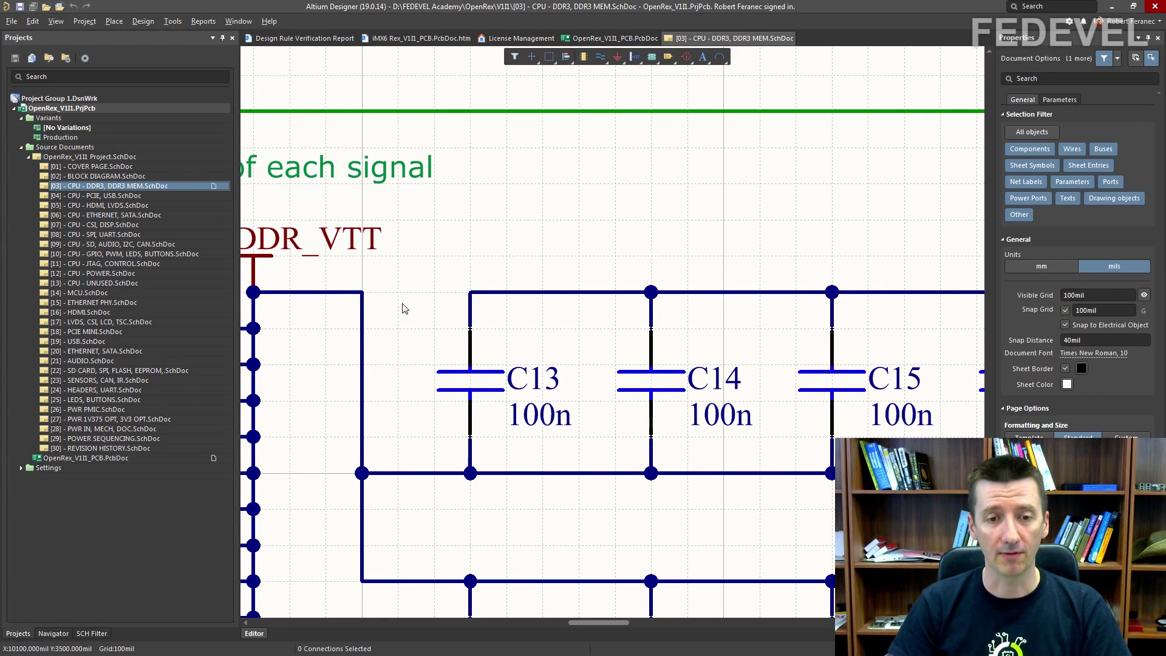
drag(395, 313, 785, 463)
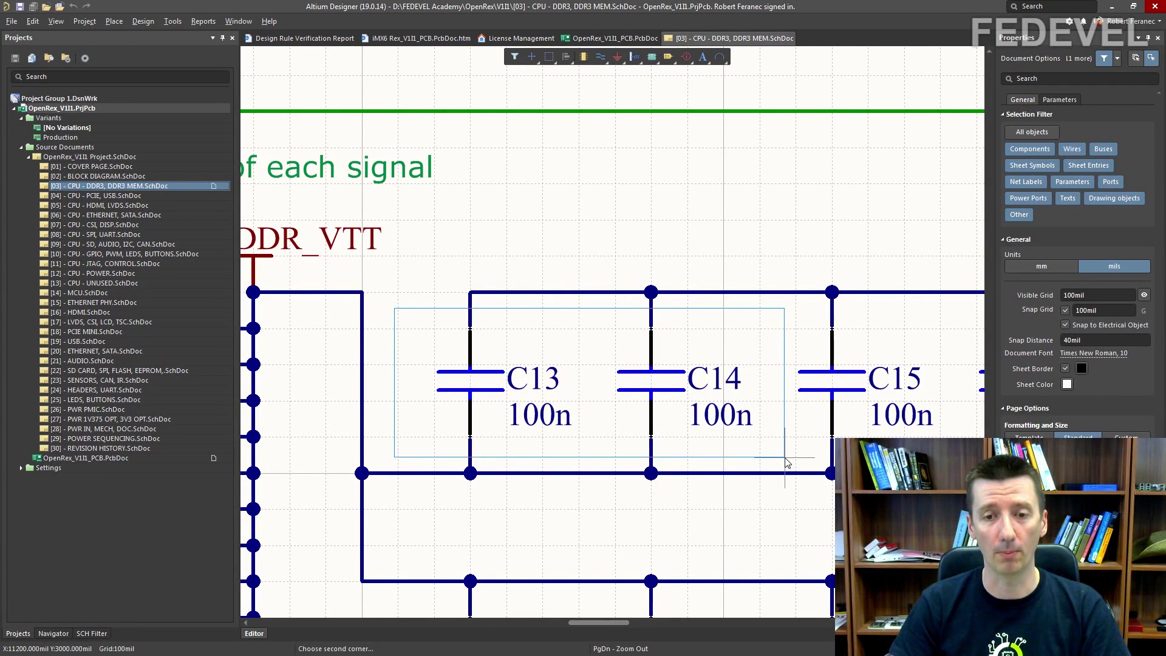
click(785, 463)
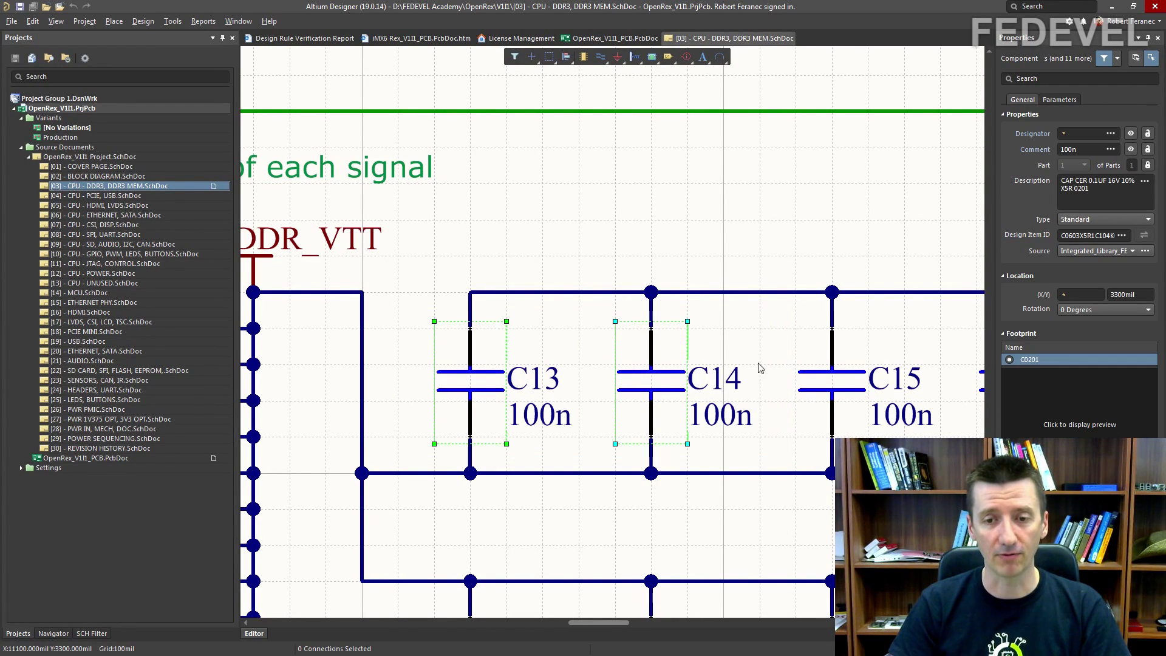
click(765, 328)
Step: Drag a right-to-left window catching C13, C14 and their wire, then deselect
drag(767, 322, 411, 459)
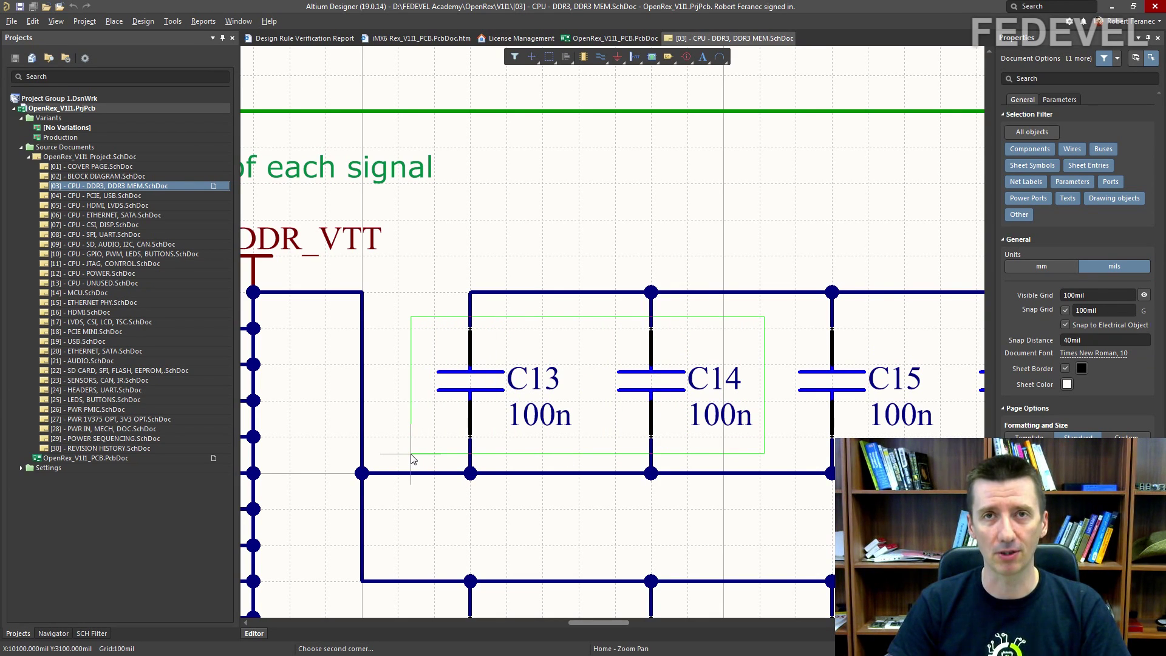
key(Left)
key(Right)
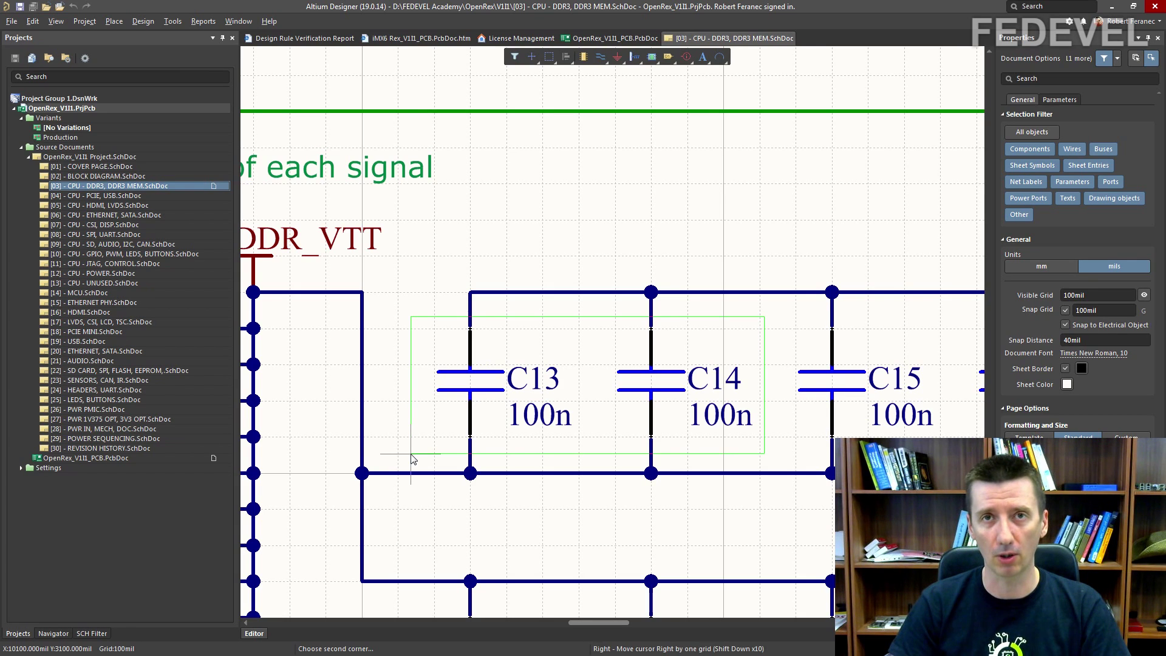
key(Up)
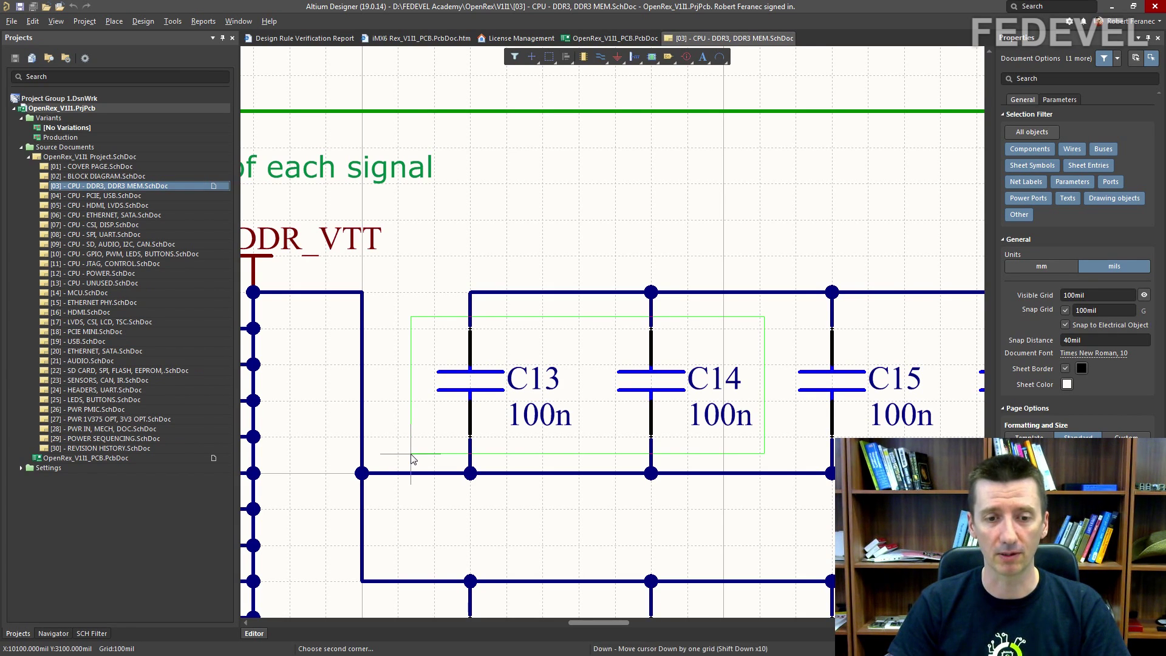
click(411, 454)
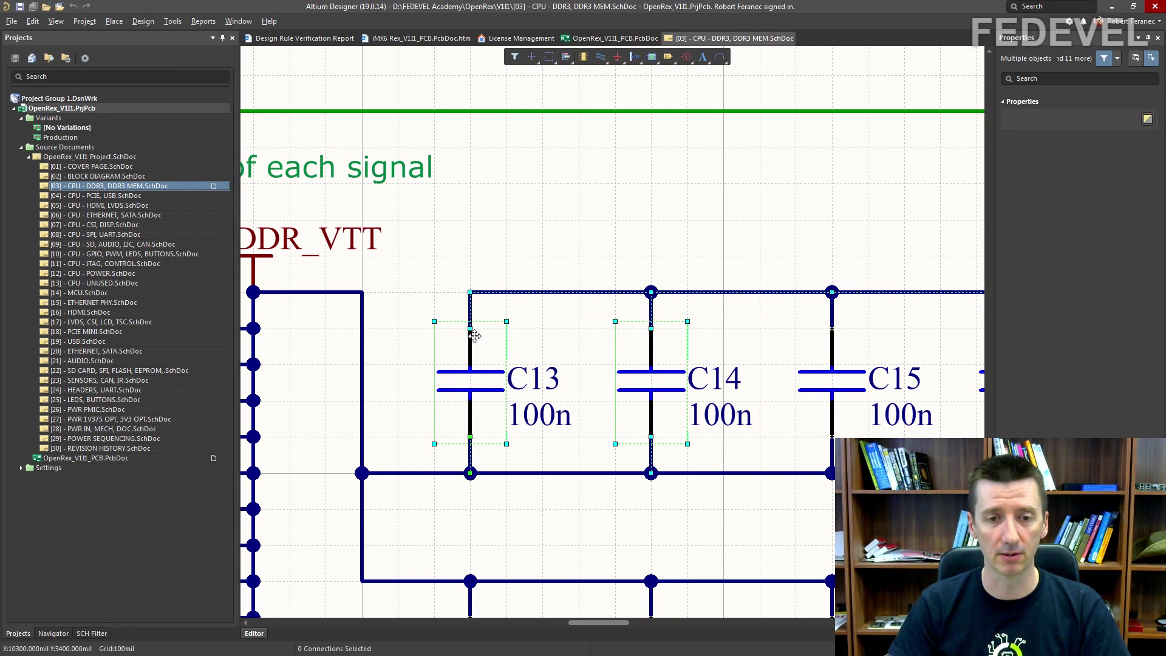
click(612, 220)
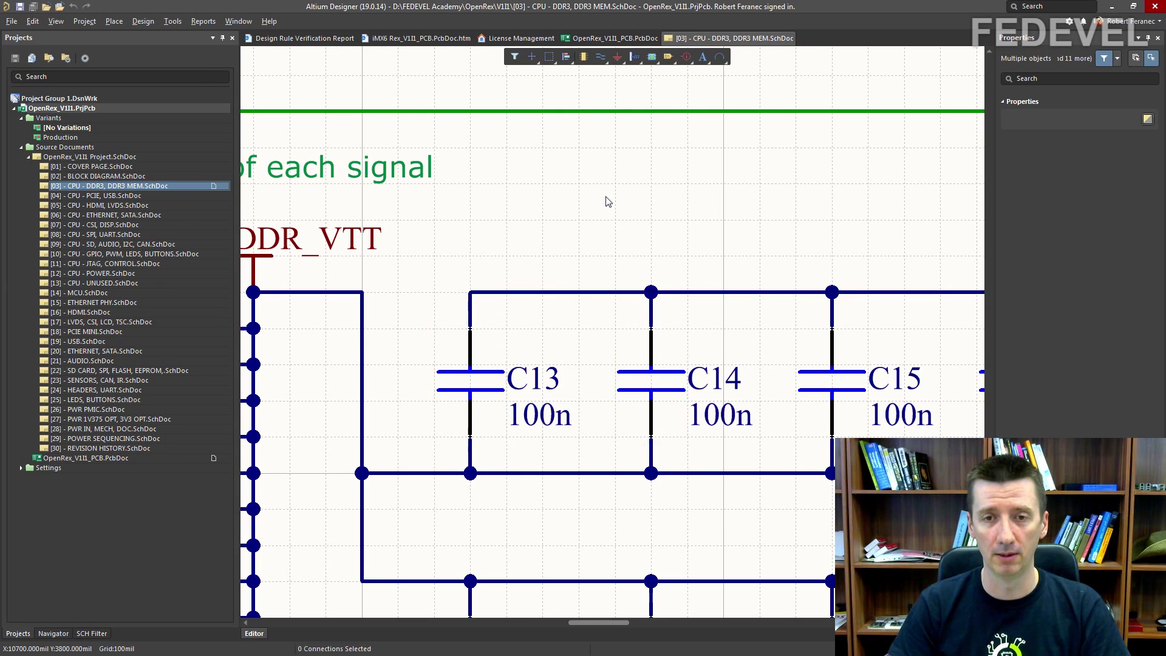
Step: Zoom out and switch back to the OpenRex PCB layout with Ctrl+Tab
ctrl+scroll(607, 200, down, 1)
ctrl+scroll(607, 200, down, 1)
key(ctrl+Tab)
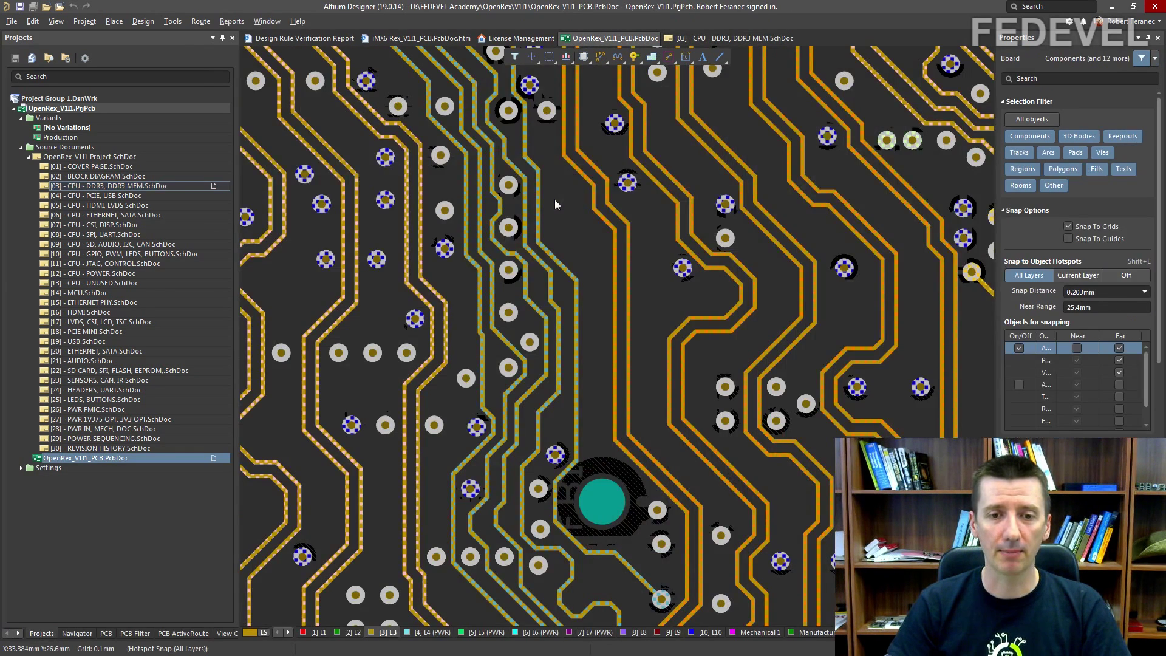
Step: Pan to the DRAM routing and select a vertical 2.9 mm DRAM_RAS_B track on L3
ctrl+scroll(497, 280, down, 2)
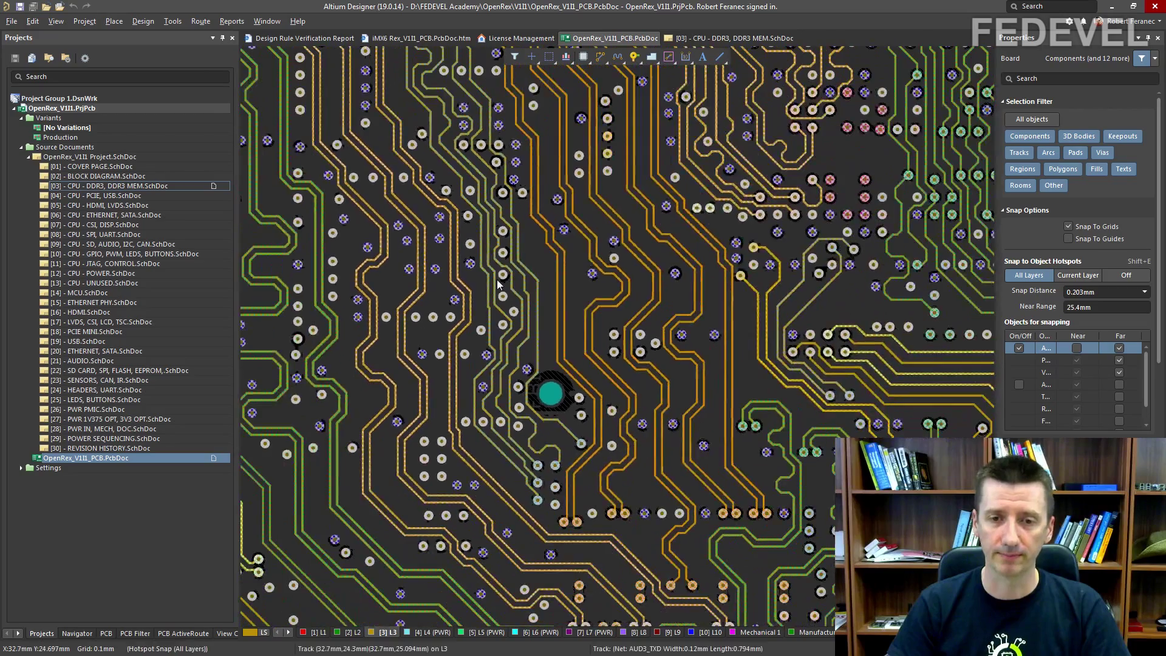
right_drag(497, 279, 506, 514)
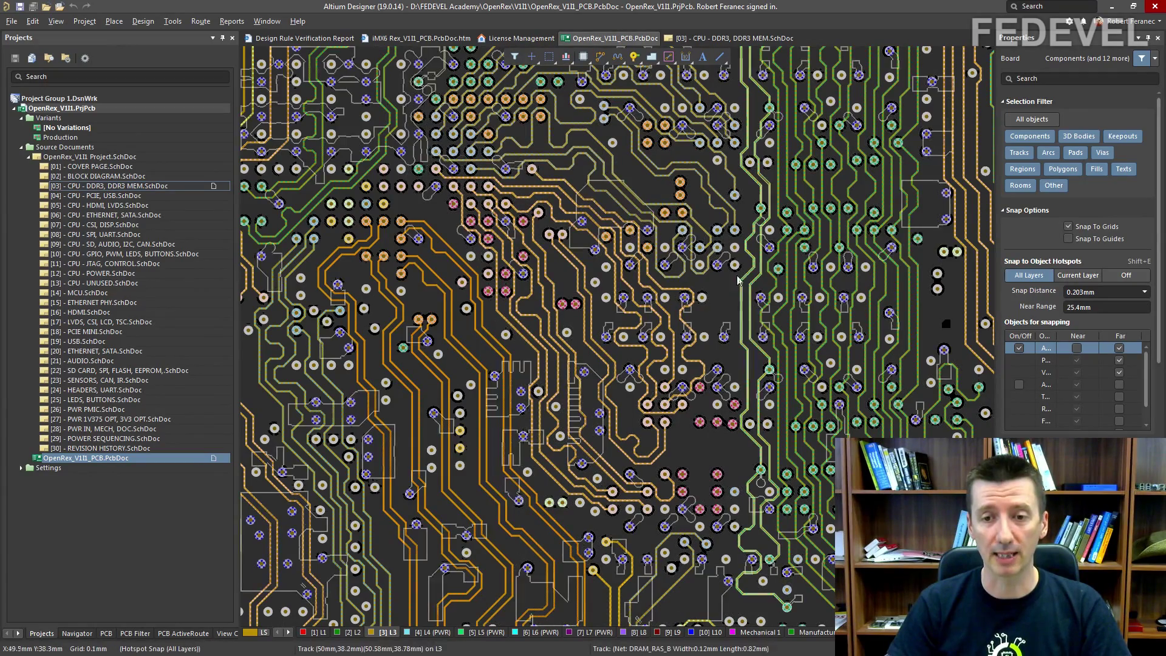
right_drag(726, 302, 668, 371)
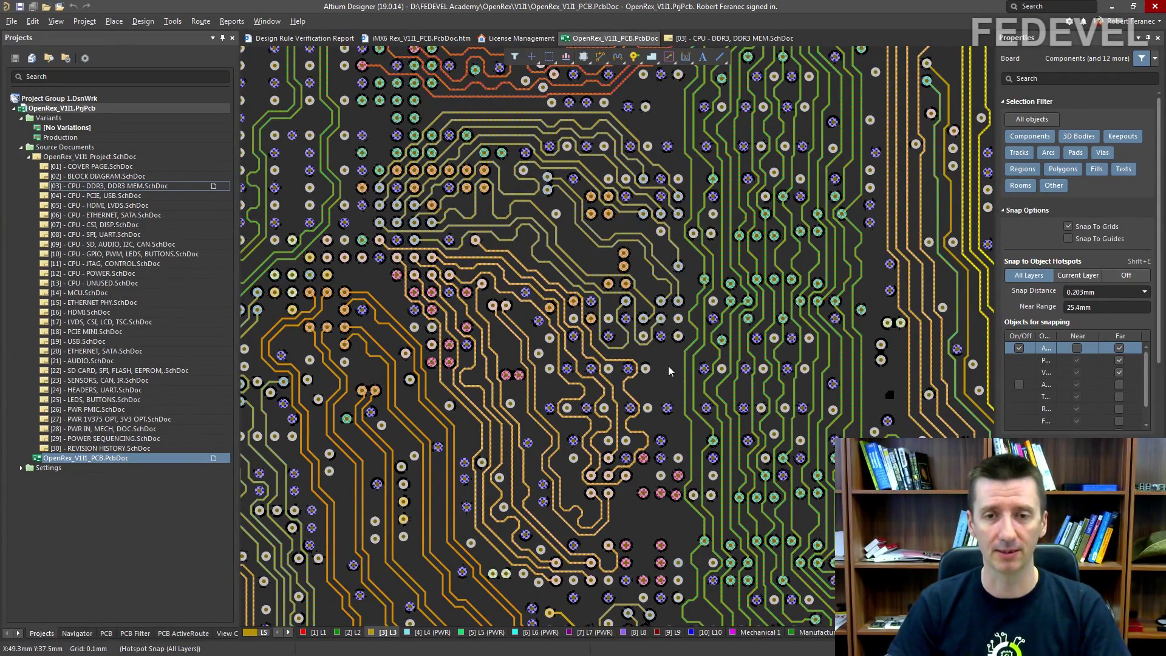
right_drag(647, 252, 620, 322)
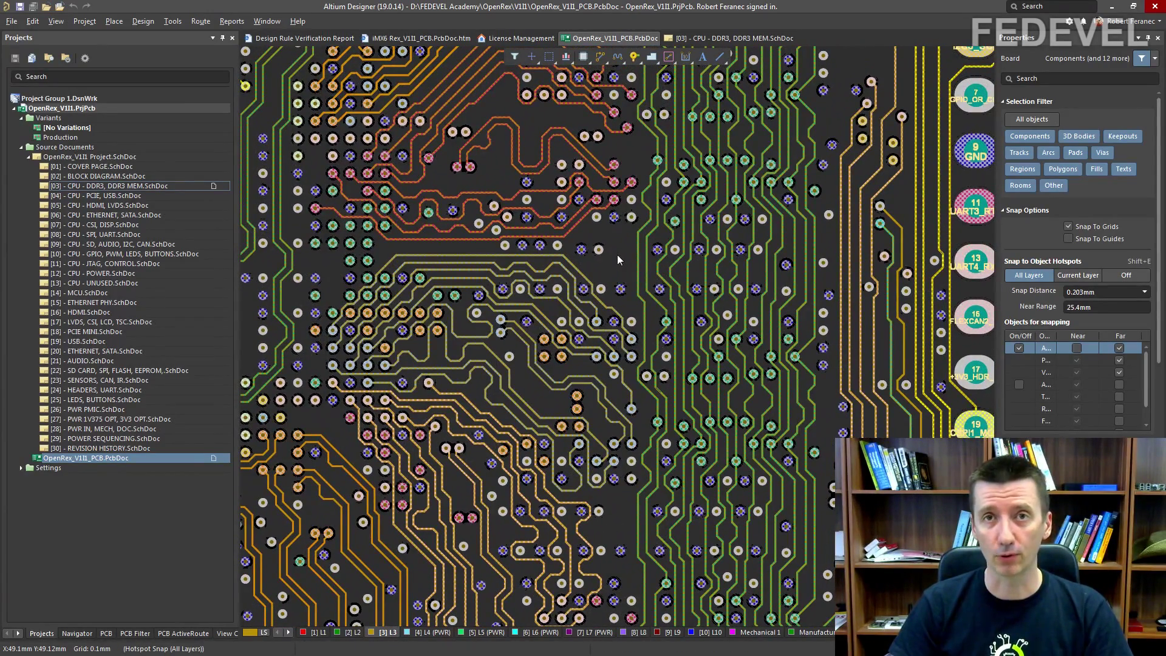
click(636, 257)
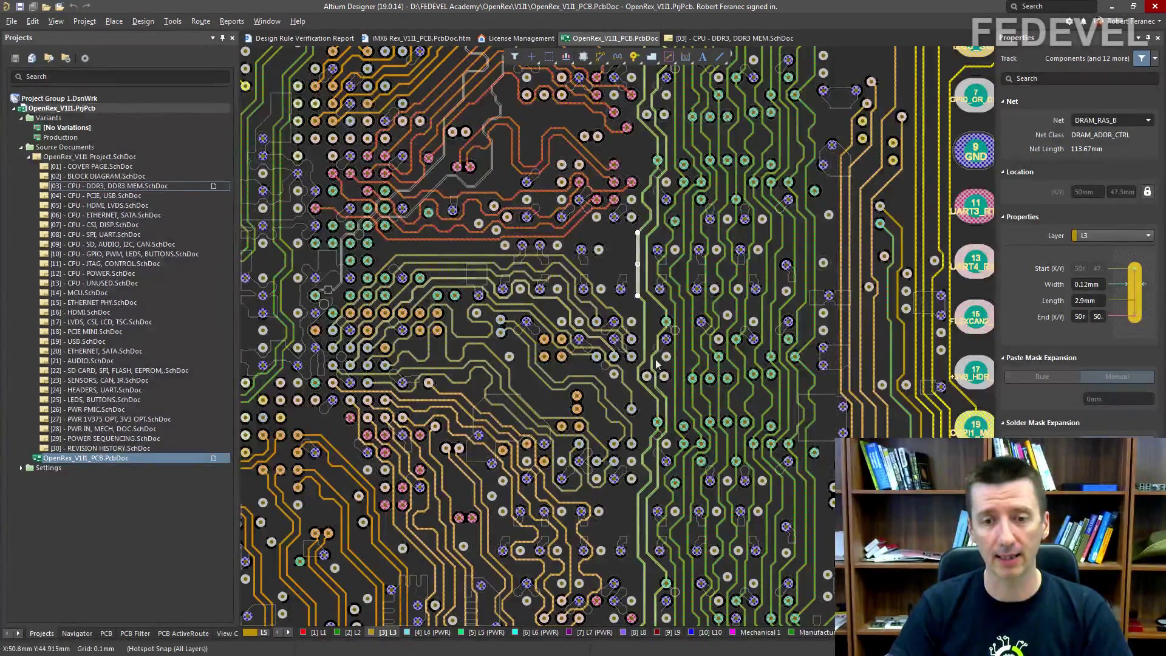
click(622, 249)
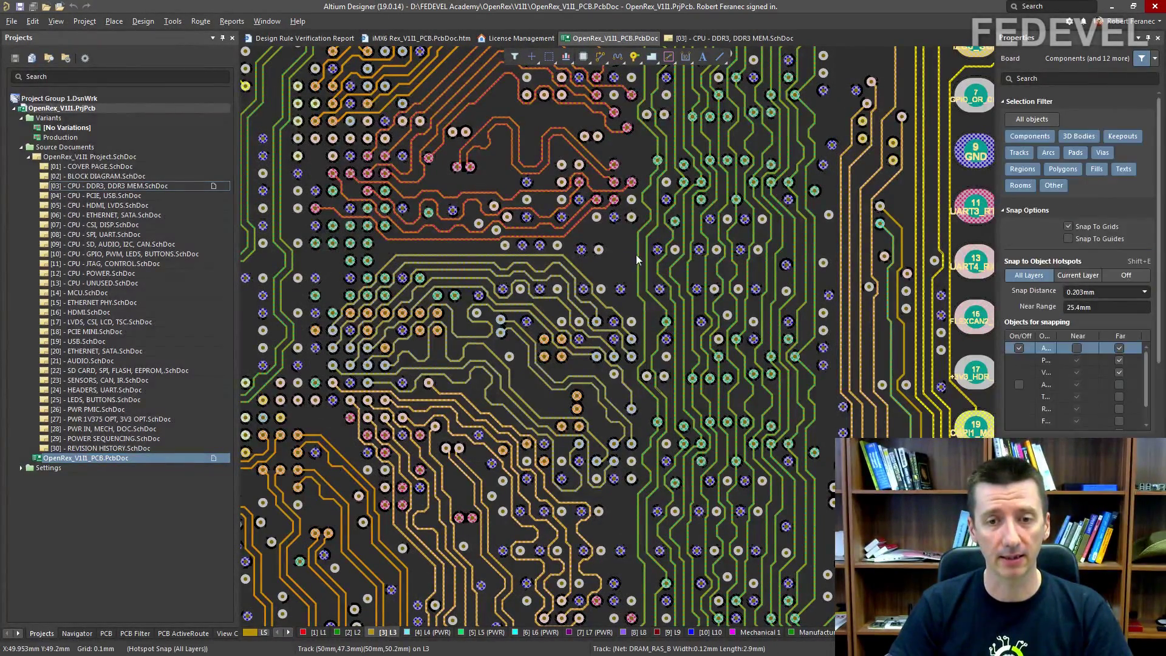
click(639, 255)
ctrl+scroll(614, 272, down, 2)
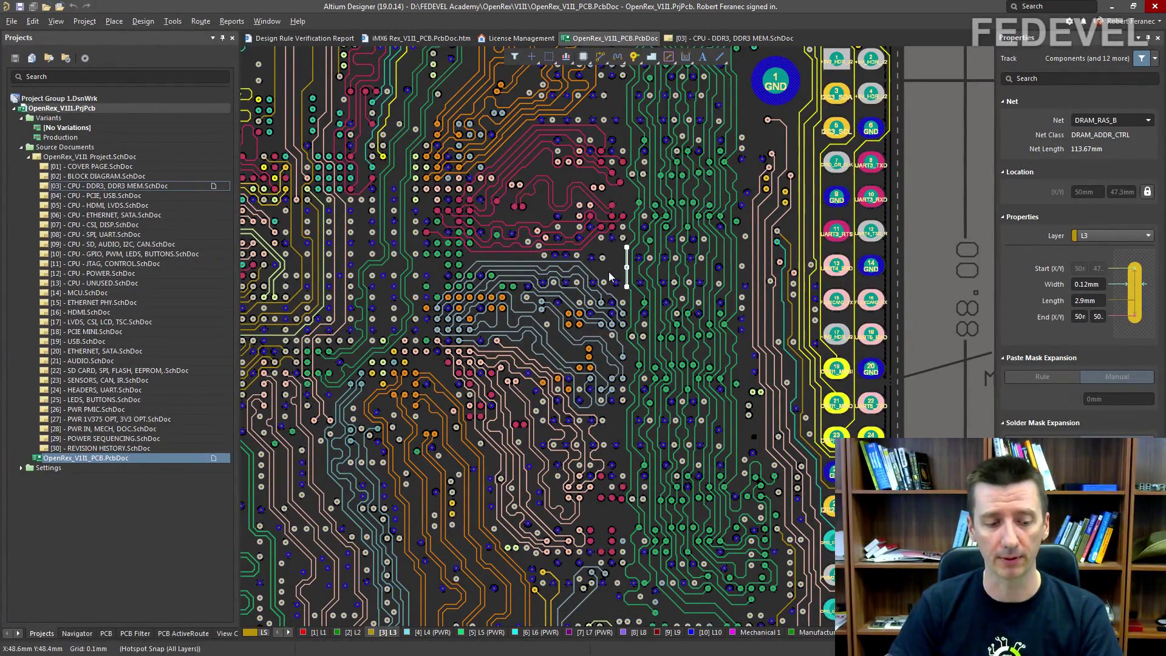
Step: Extend the selection with Tab to the whole DRAM_RAS_B route
key(Tab)
ctrl+scroll(610, 277, down, 2)
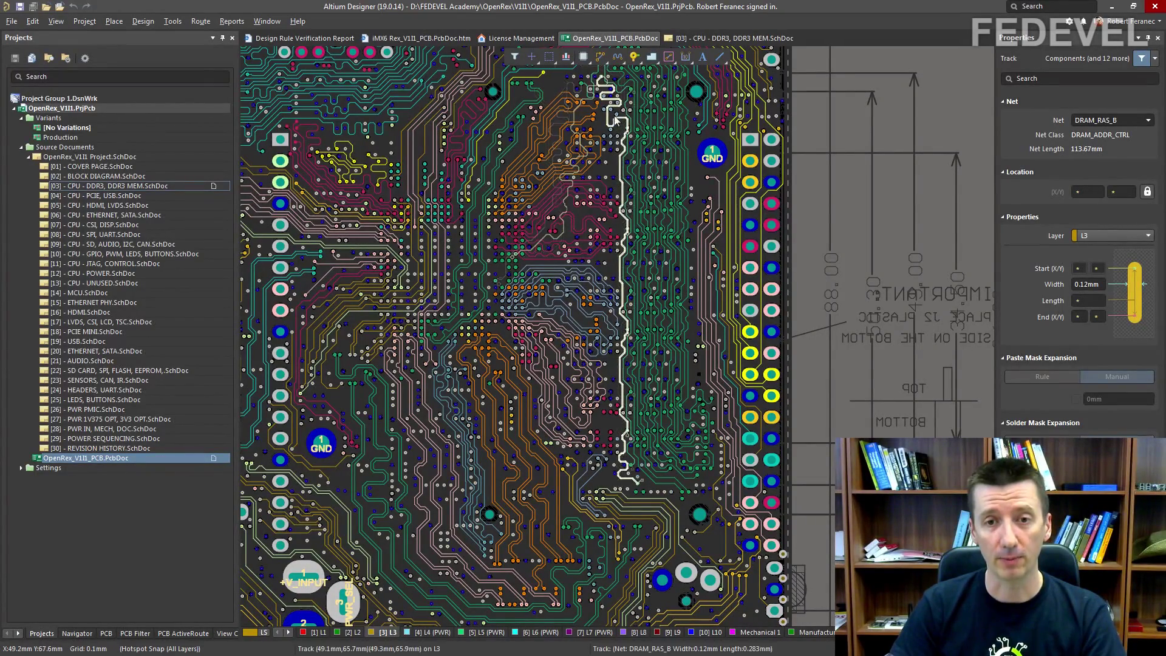
ctrl+scroll(631, 235, up, 2)
ctrl+scroll(618, 271, up, 2)
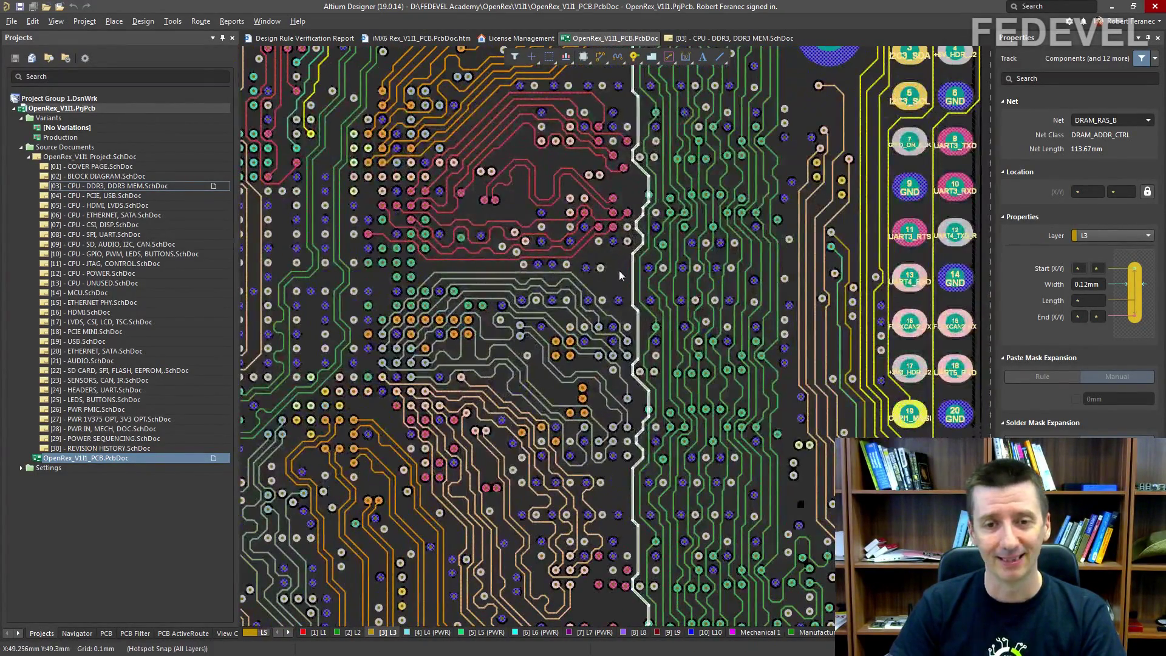
Step: Reselect one DRAM_RAS_B segment and grow it with Tab and Ctrl+H across the meandered route
click(626, 272)
click(632, 272)
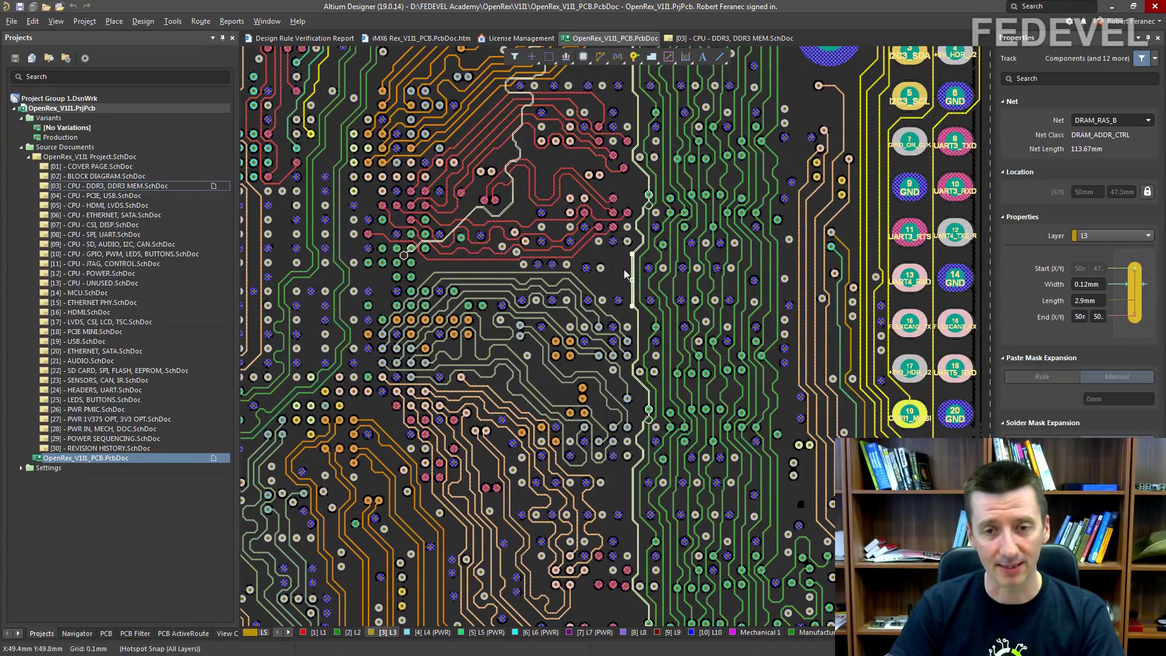
ctrl+scroll(606, 267, down, 2)
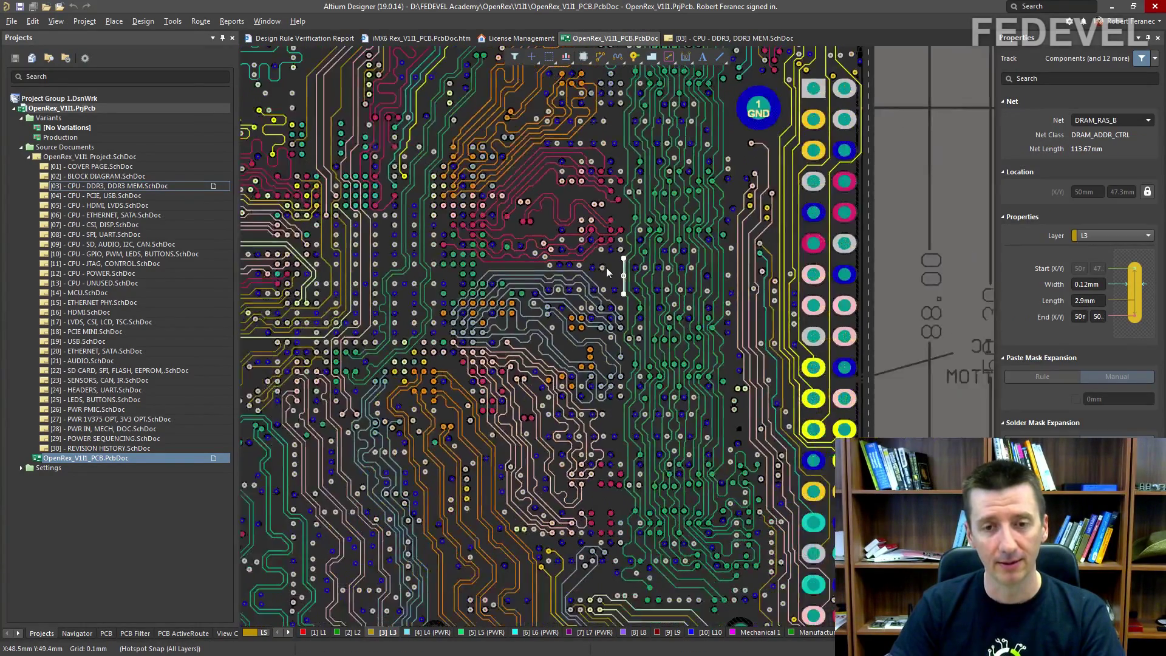
ctrl+scroll(606, 267, down, 1)
key(Tab)
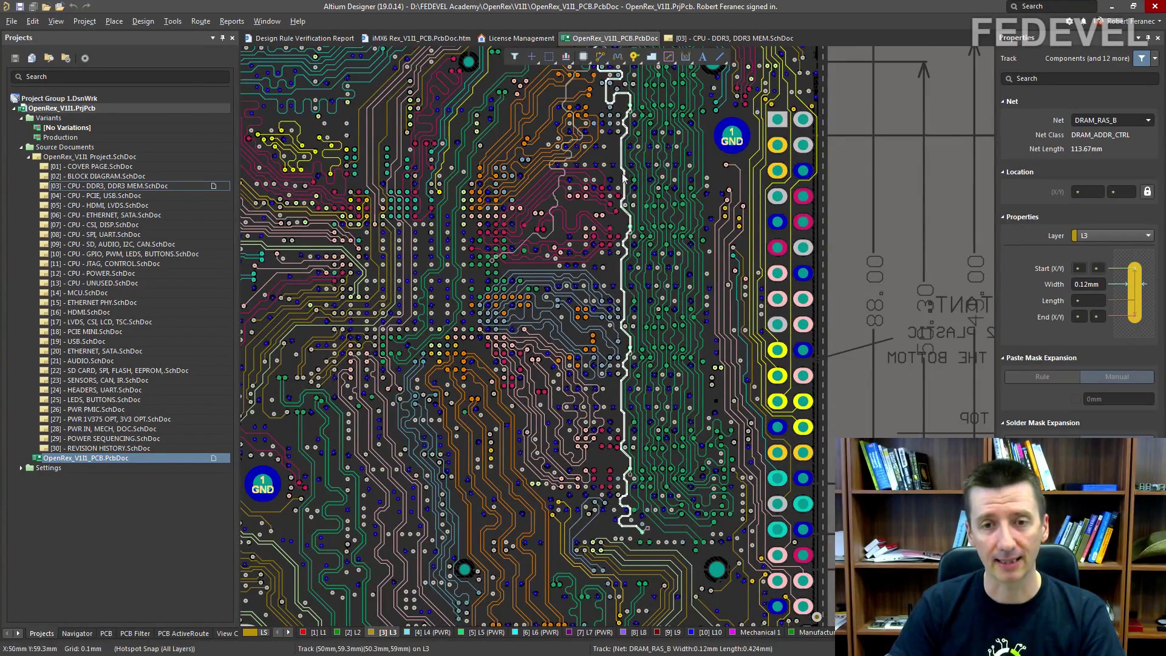
ctrl+scroll(607, 218, down, 2)
ctrl+scroll(616, 285, down, 1)
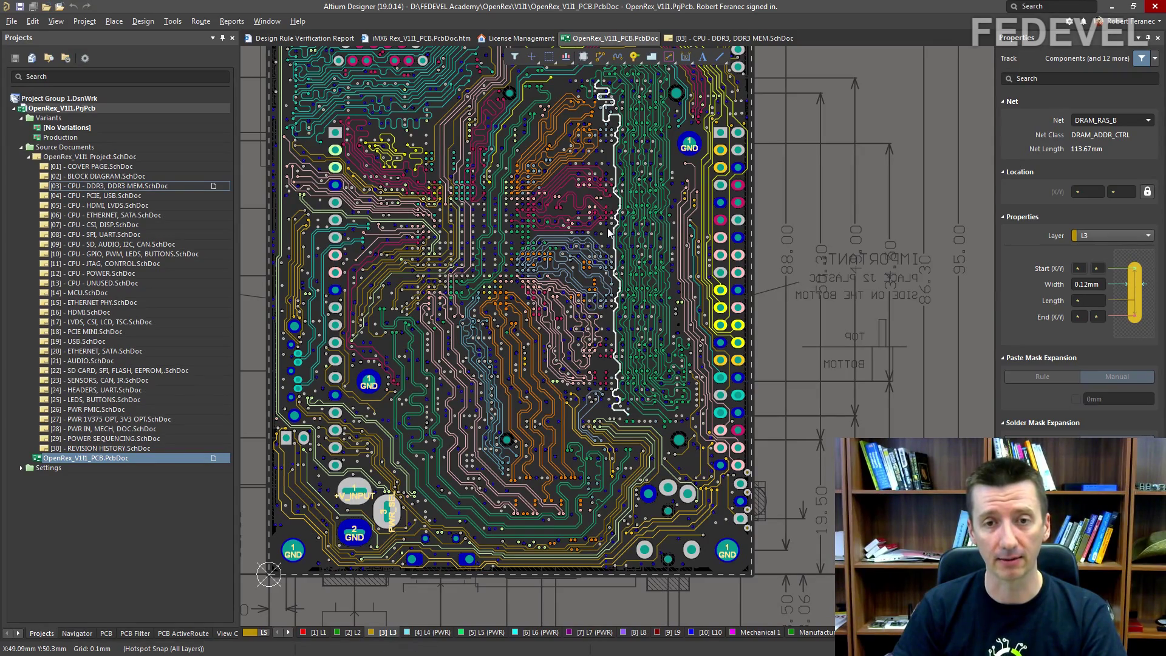
key(ctrl+h)
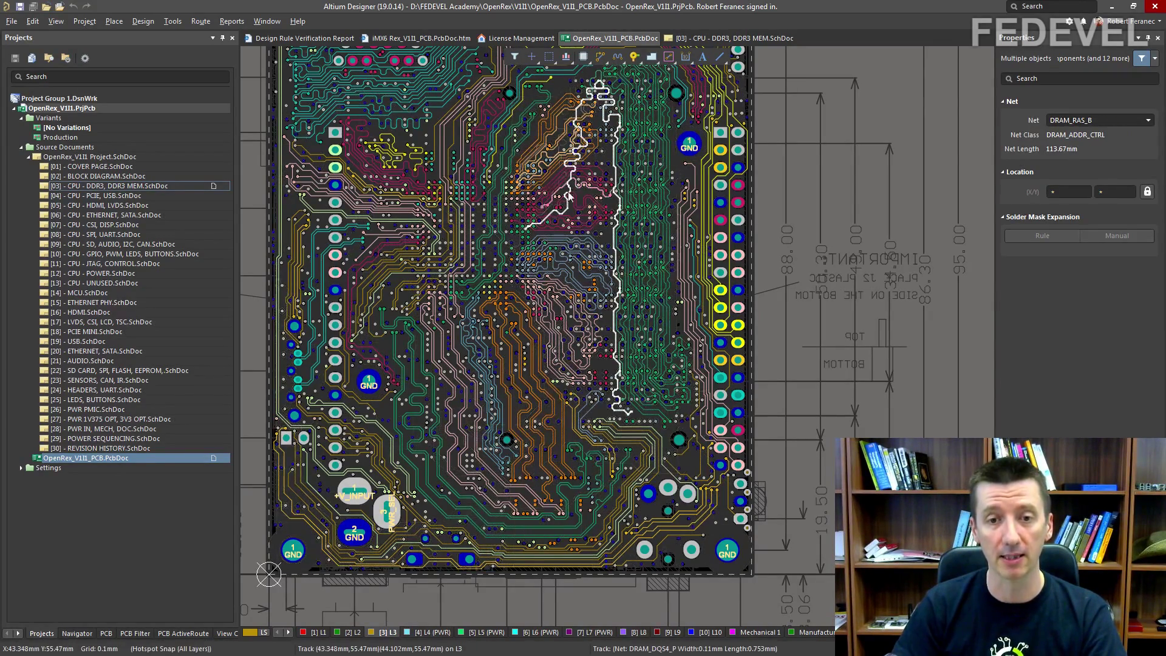
Step: Clear the selection, pick one DRAM_RAS_B segment and expand it with Ctrl+H to the whole route
click(607, 238)
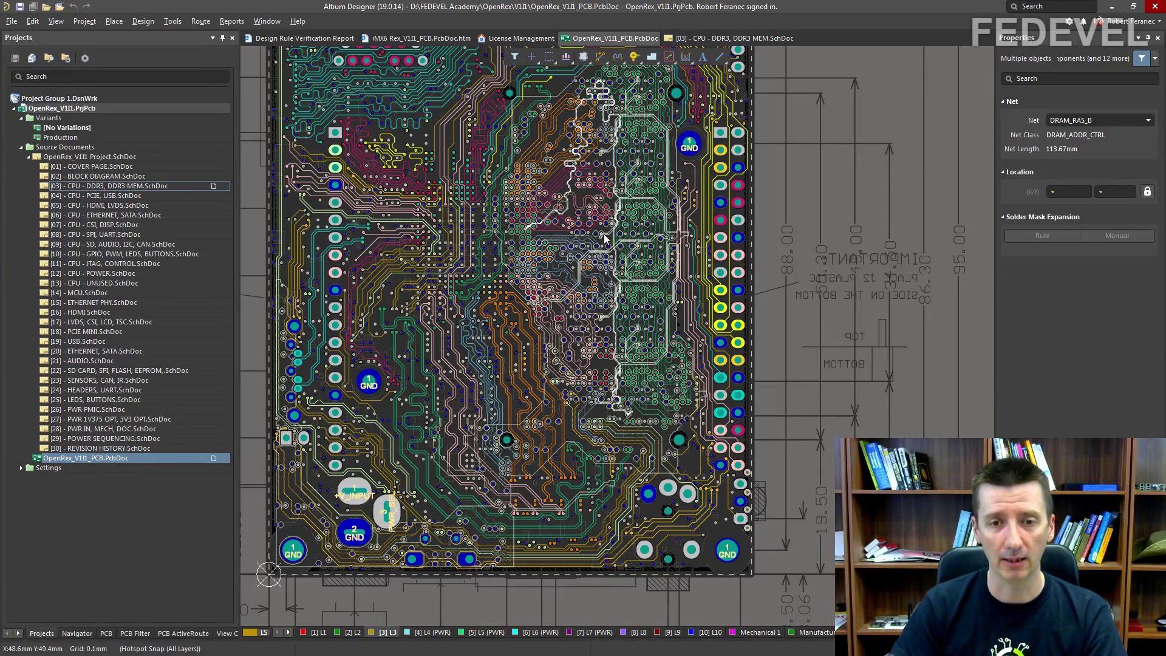
ctrl+scroll(606, 238, up, 5)
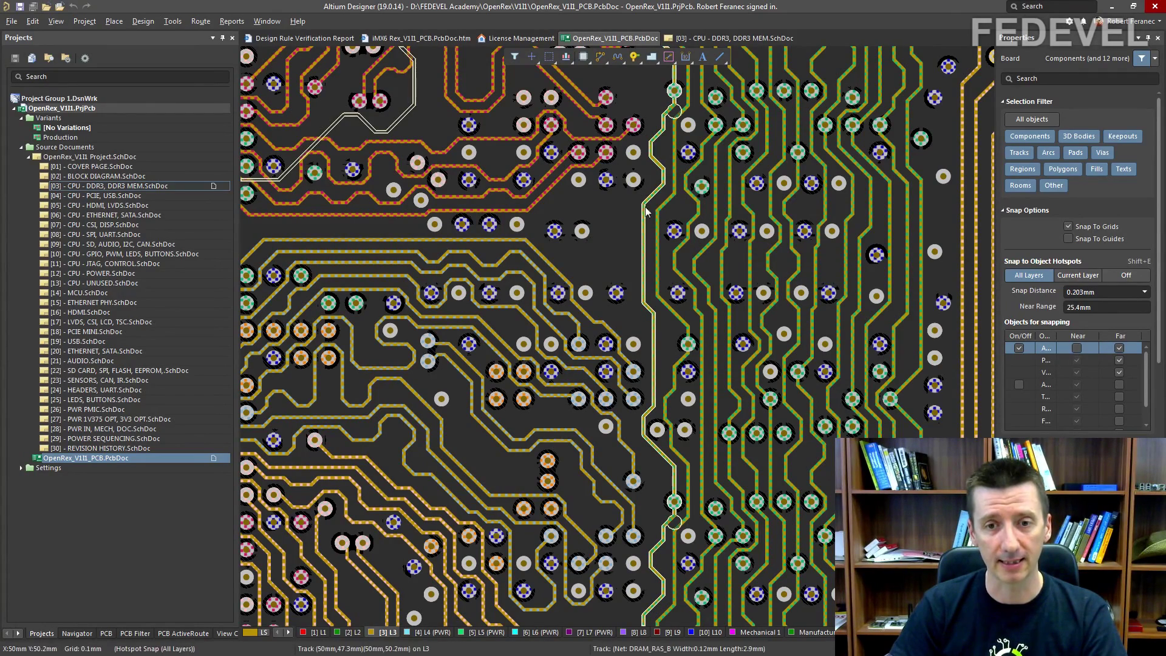
click(644, 234)
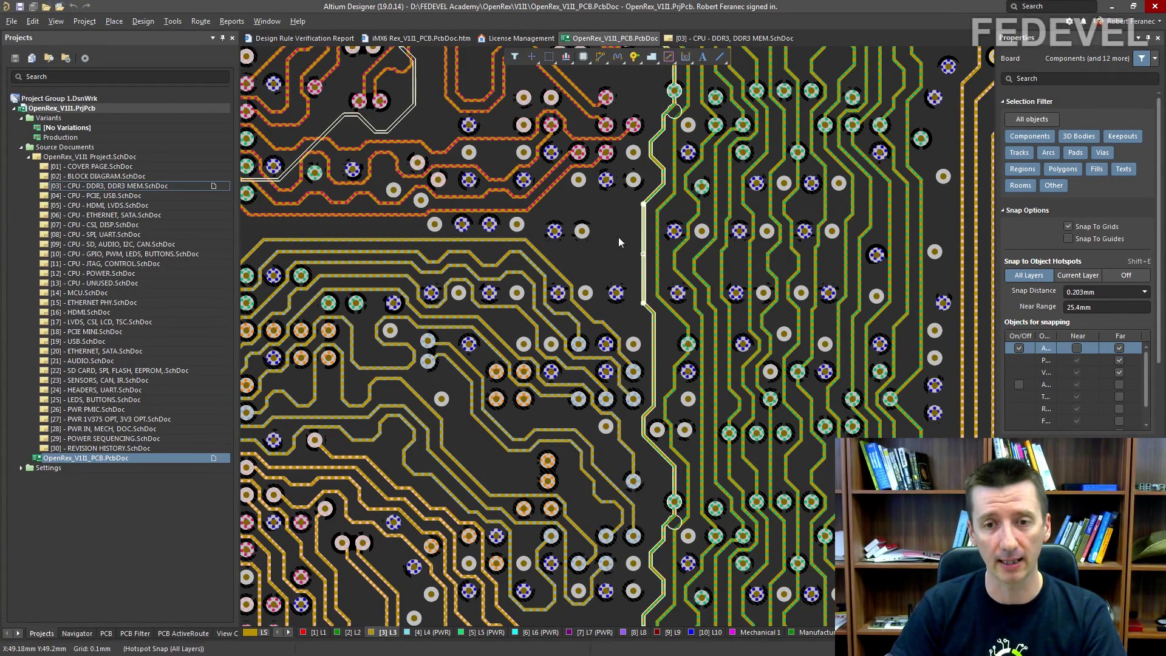
ctrl+scroll(618, 236, down, 2)
ctrl+scroll(613, 250, down, 2)
key(ctrl+h)
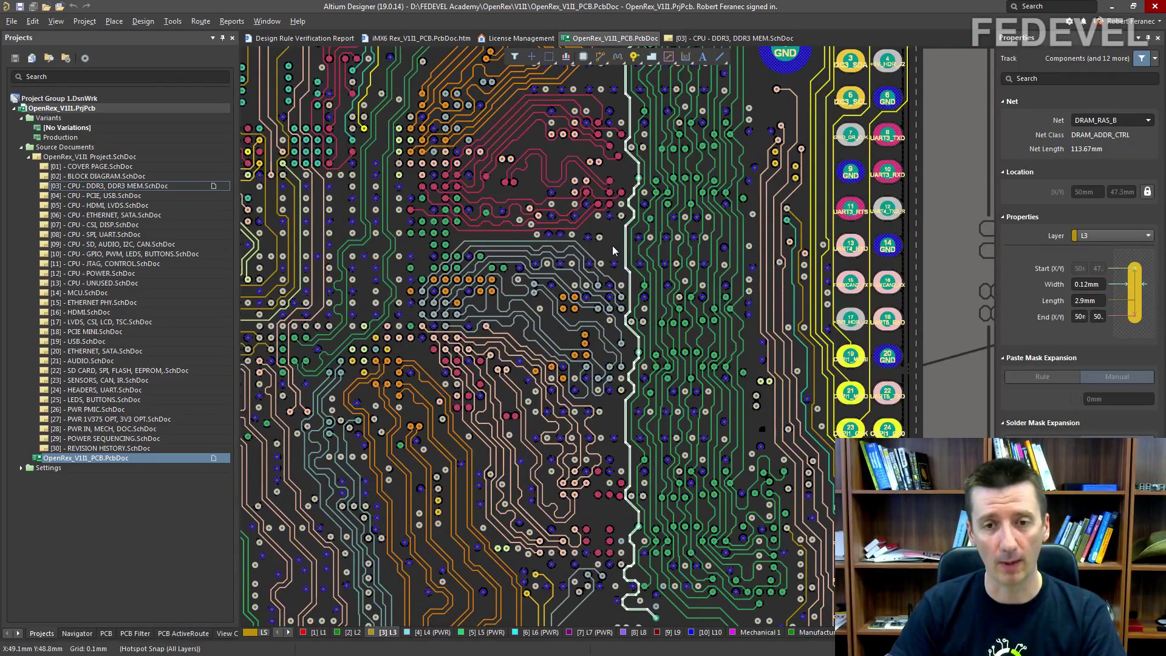
ctrl+scroll(613, 250, down, 1)
ctrl+scroll(613, 251, down, 2)
ctrl+scroll(613, 250, down, 1)
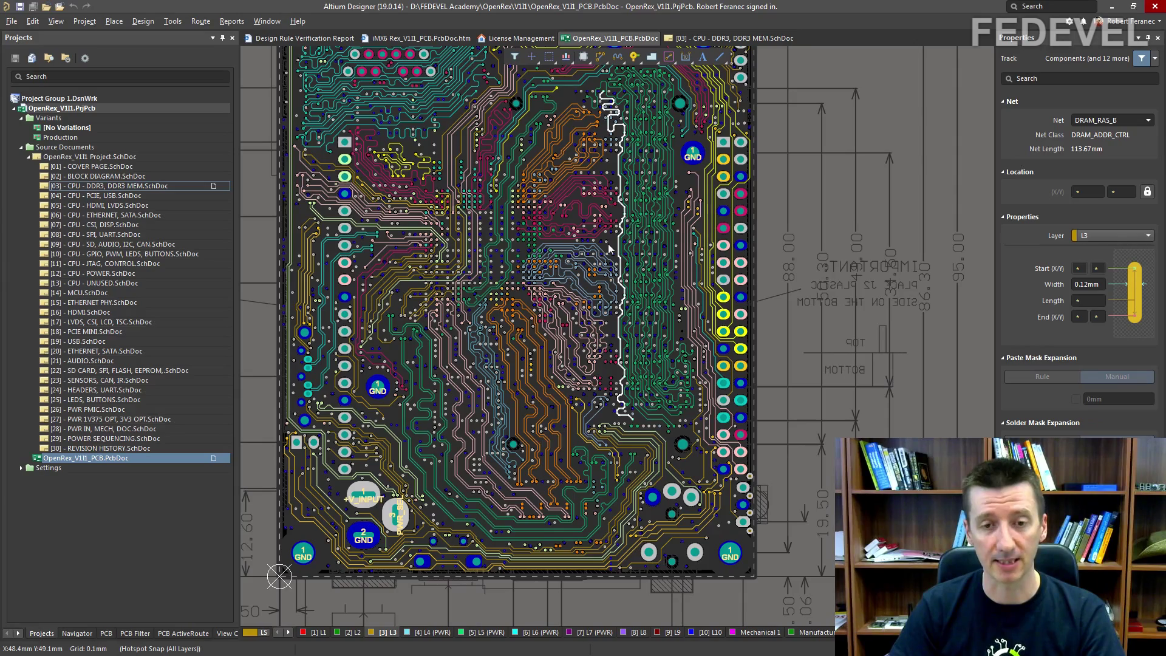
Step: Add the connected diagonal track with Tab, then deselect everything and zoom out
key(Tab)
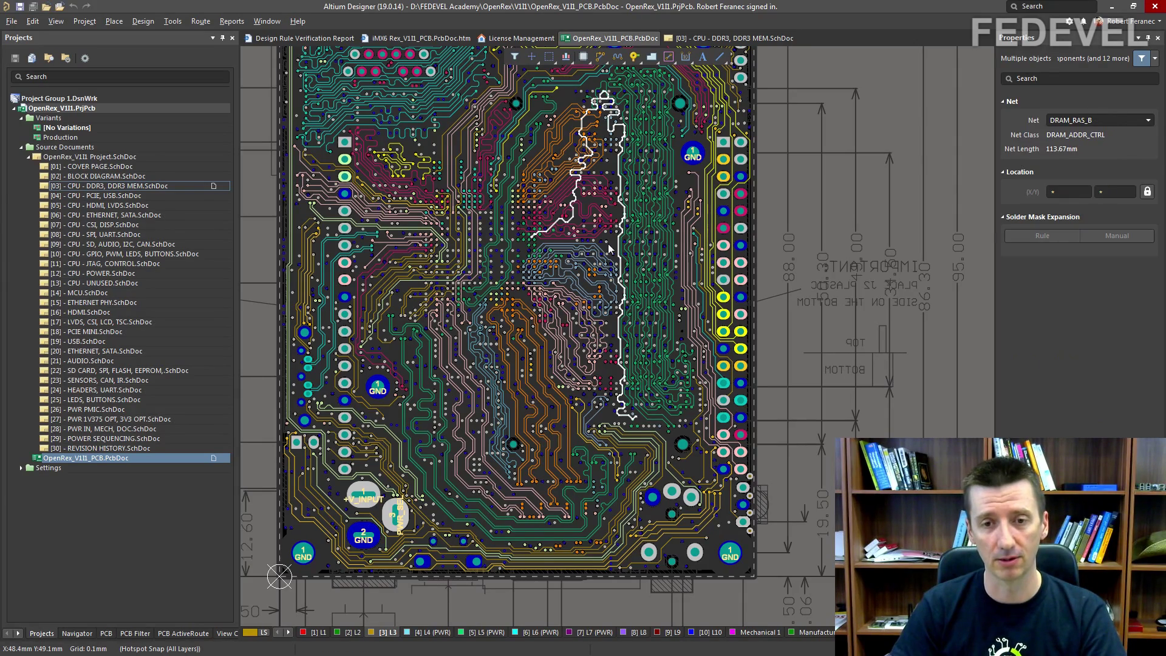
ctrl+scroll(608, 243, up, 2)
ctrl+scroll(607, 243, up, 2)
ctrl+scroll(611, 246, up, 2)
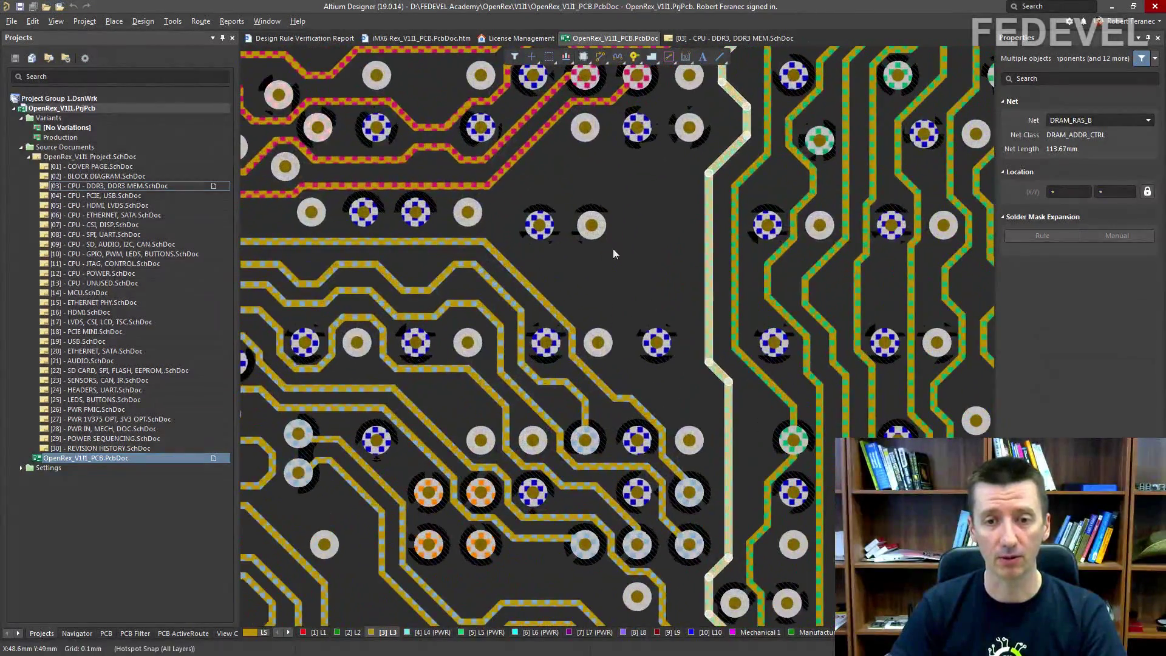
click(613, 252)
ctrl+scroll(633, 265, down, 2)
ctrl+scroll(639, 231, down, 2)
ctrl+scroll(640, 231, down, 2)
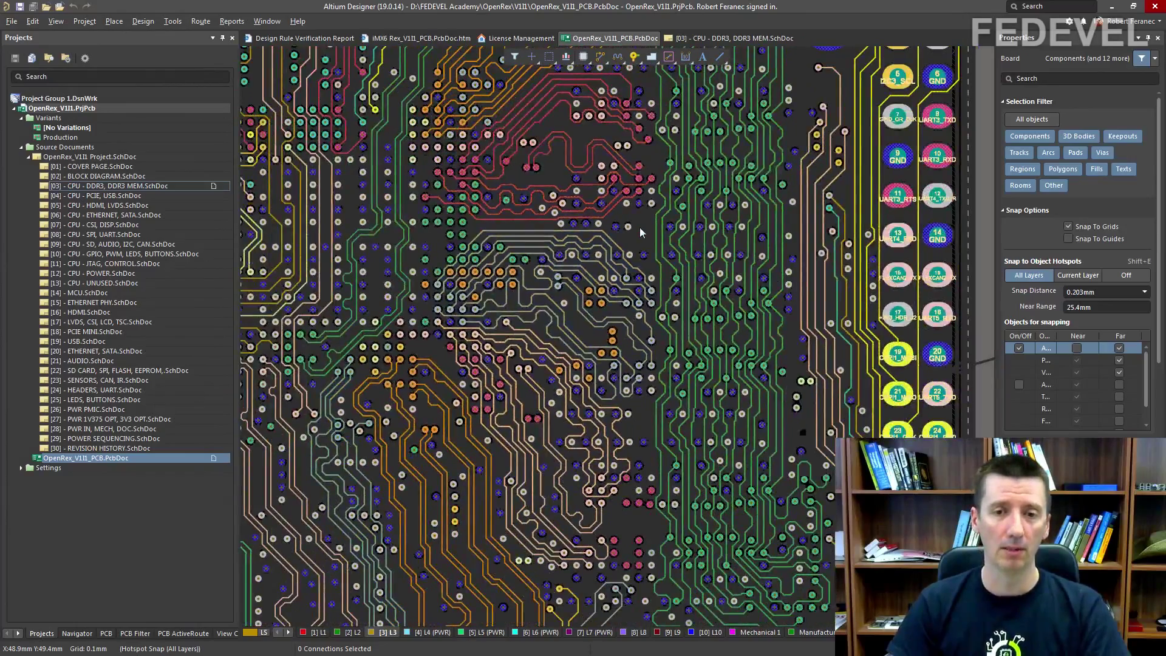
ctrl+scroll(640, 232, down, 1)
Step: Pan the board view, then switch to the imx6rex.com OpenRex page in Chrome
right_drag(552, 191, 683, 244)
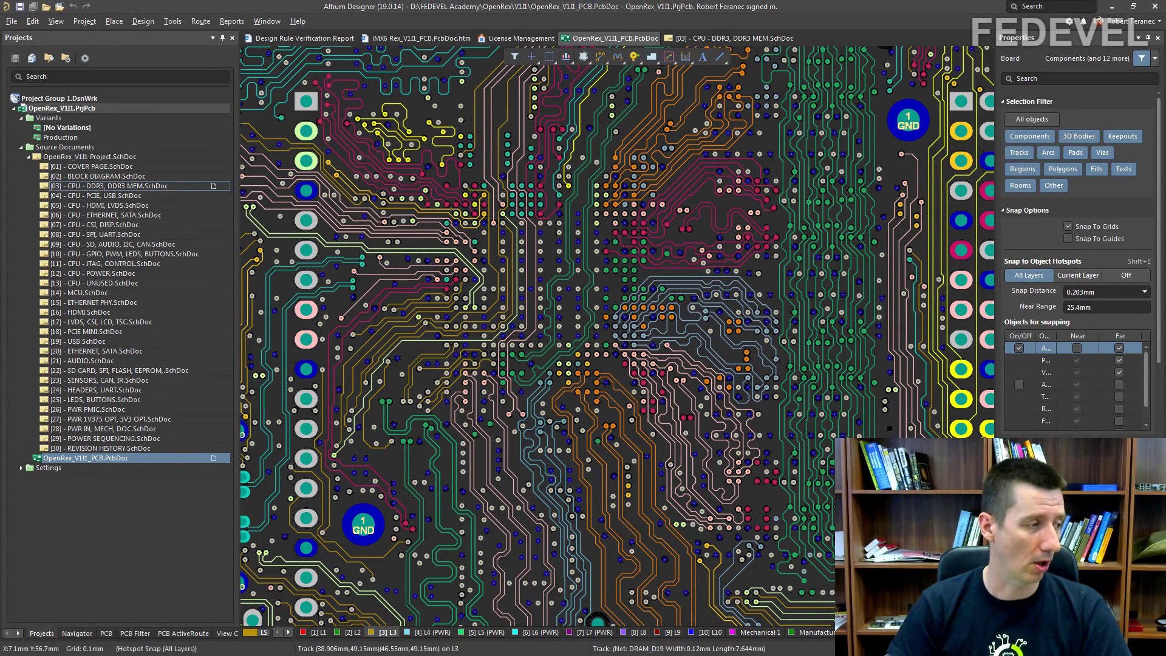
key(alt+Tab)
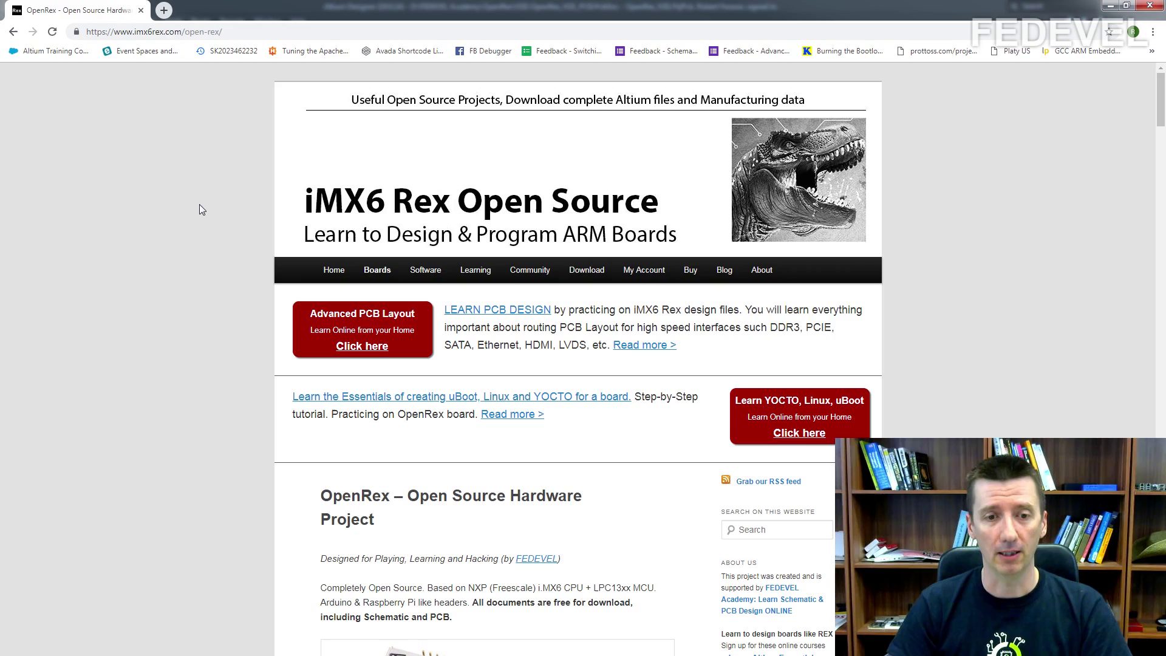
scroll(229, 213, down, 6)
scroll(229, 216, down, 6)
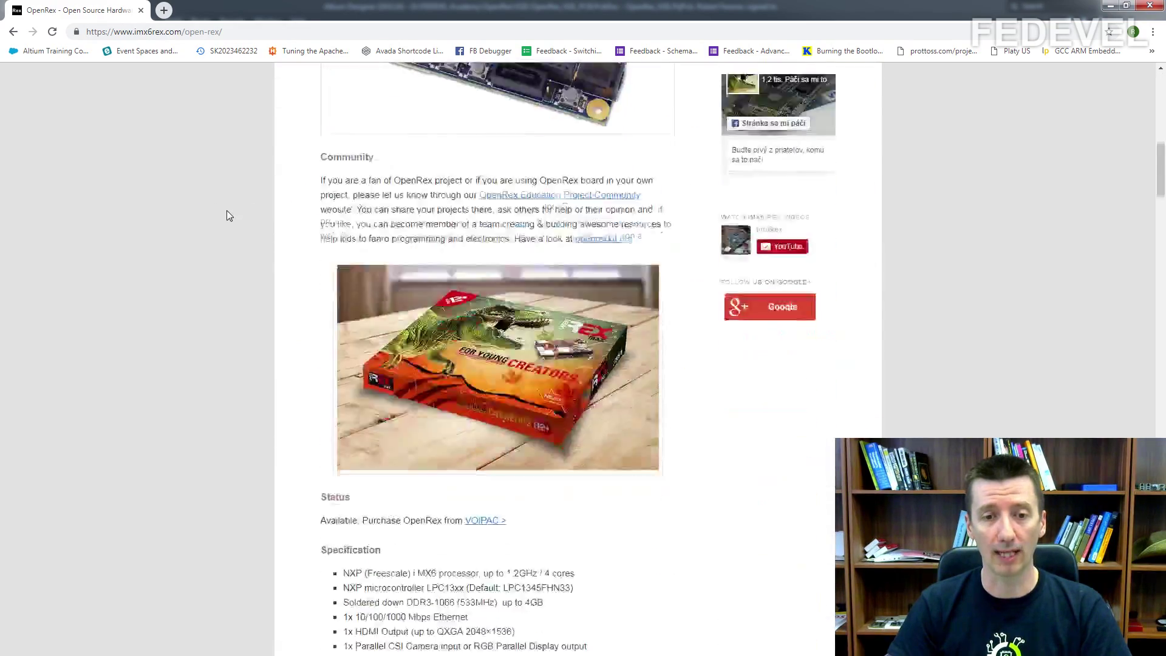
scroll(229, 215, down, 6)
scroll(230, 215, down, 5)
scroll(227, 210, down, 10)
scroll(227, 210, down, 7)
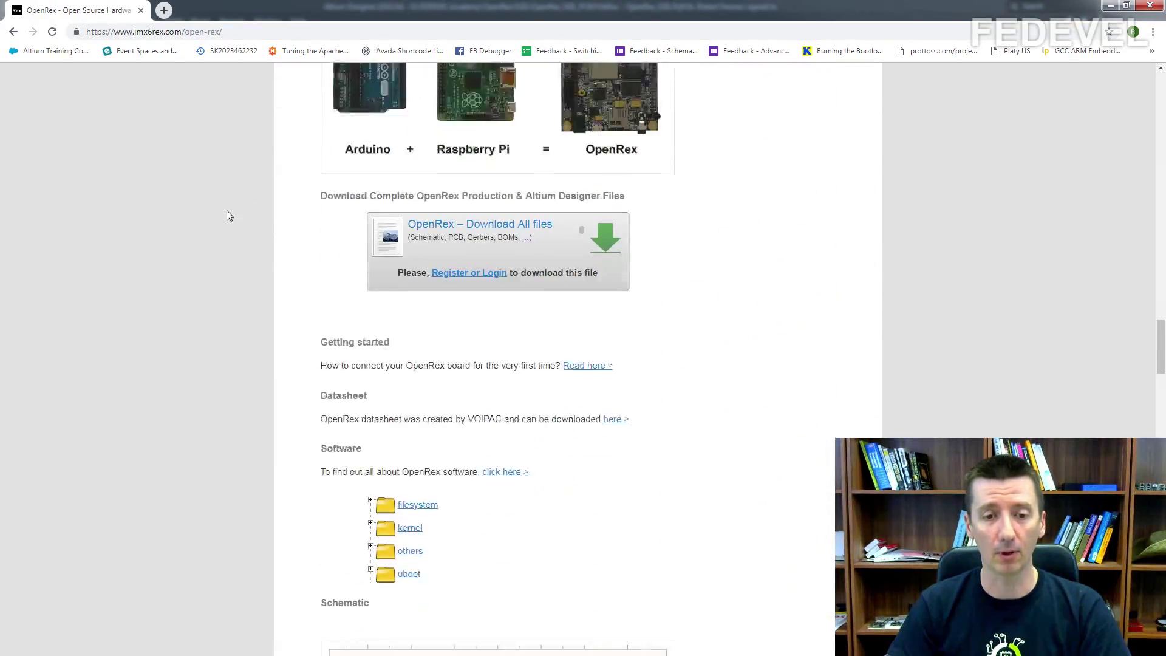
scroll(227, 210, down, 1)
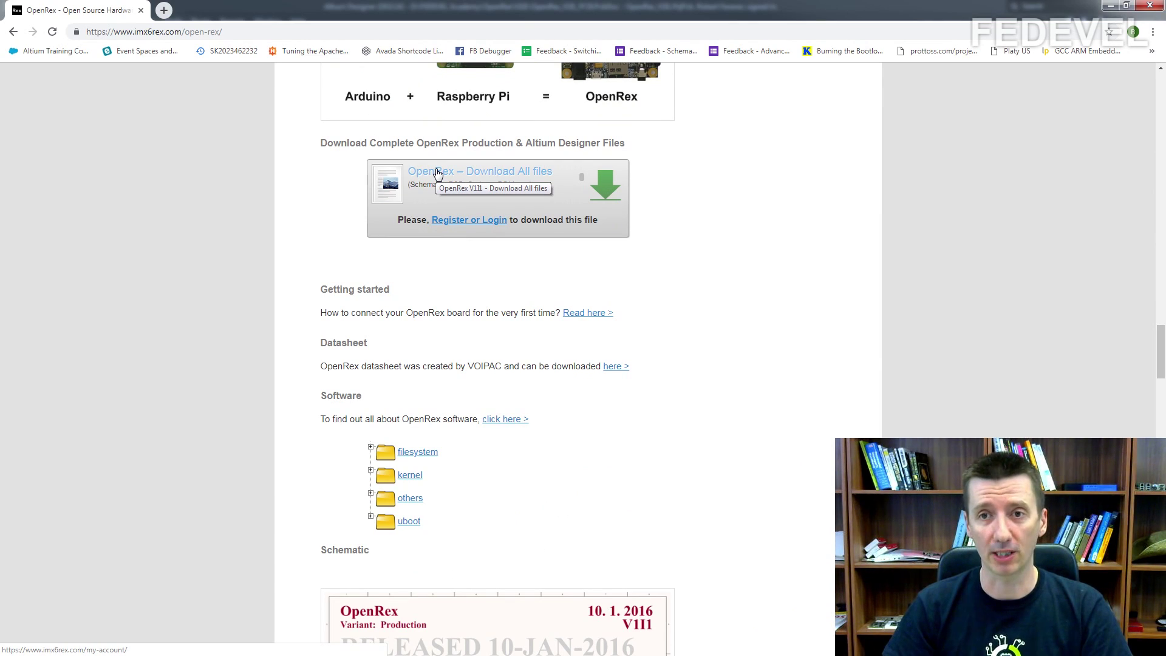
click(1107, 6)
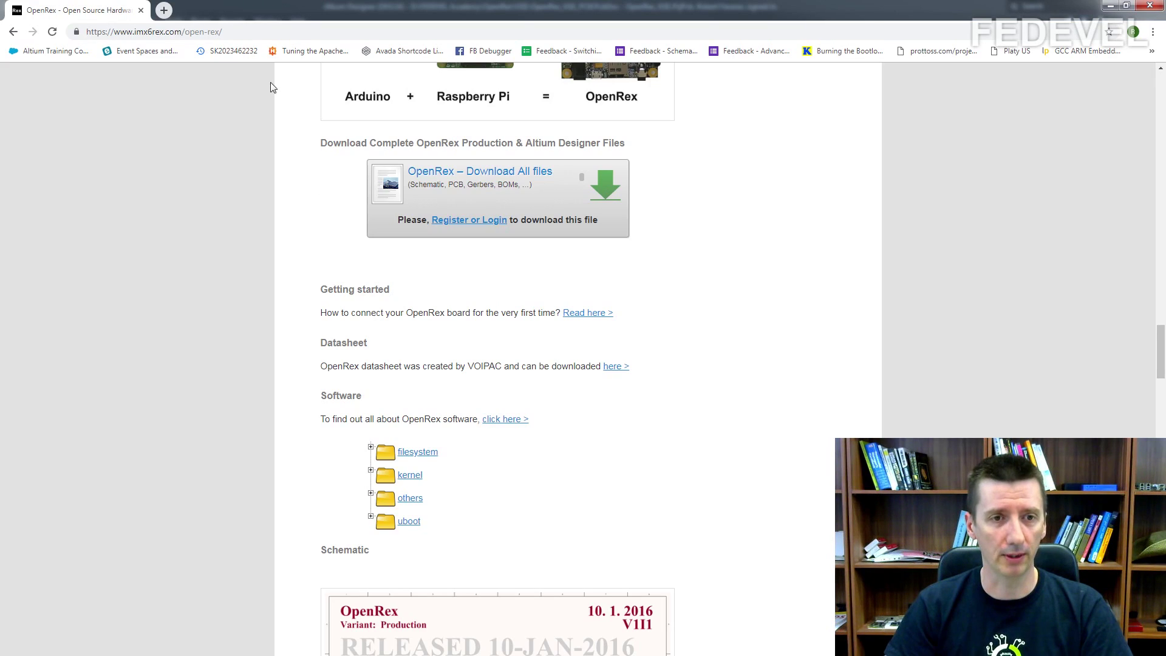
key(Home)
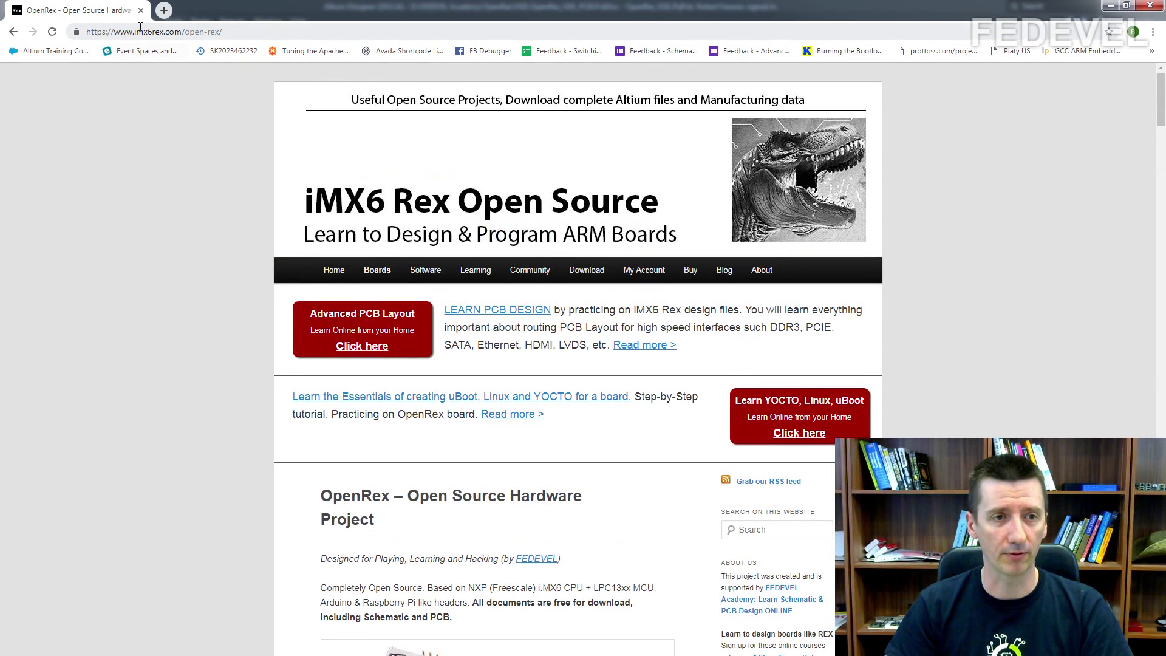
Step: Browse the REX board list on the iMX6 Rex home page, then minimise Chrome
click(330, 270)
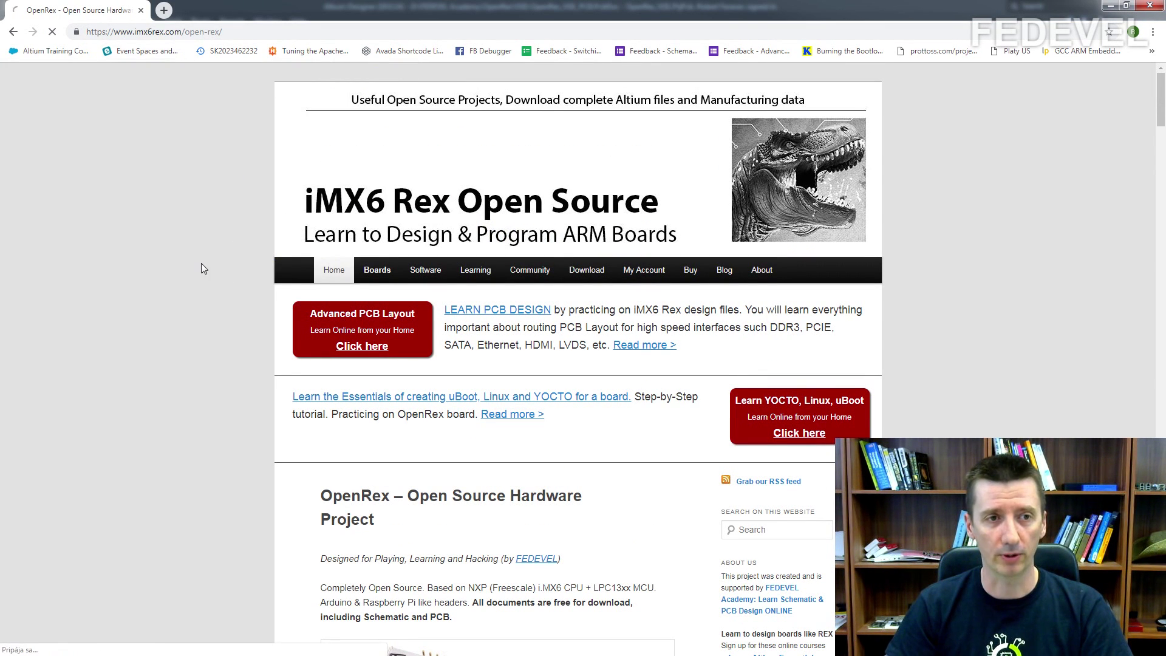
scroll(195, 233, down, 7)
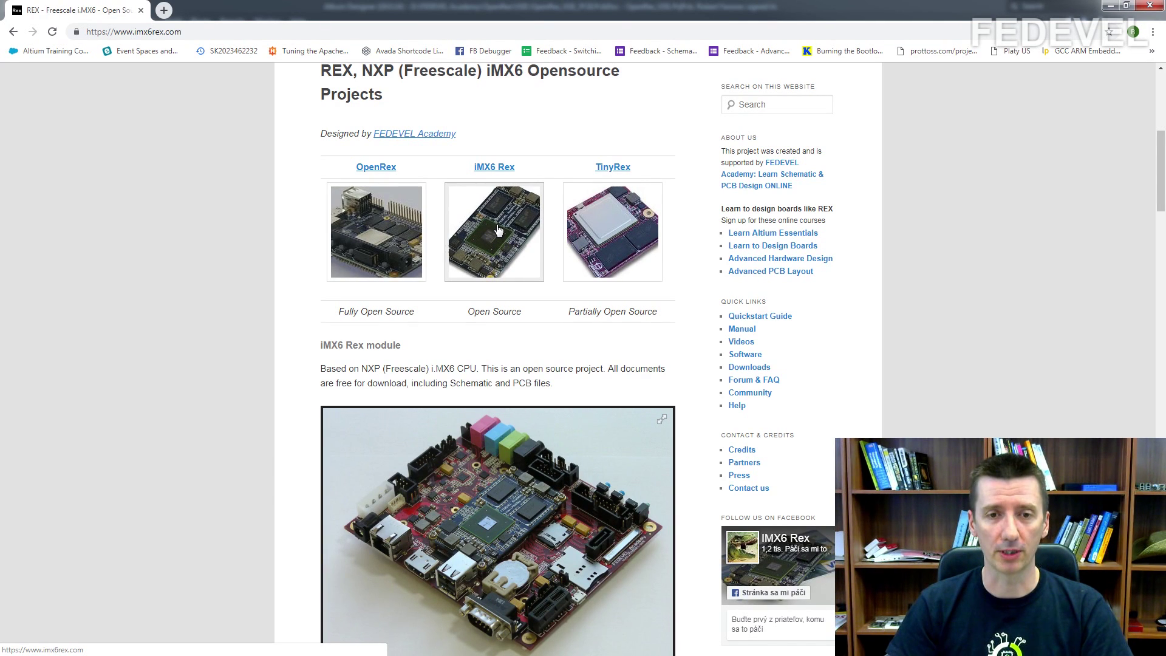
scroll(497, 229, up, 7)
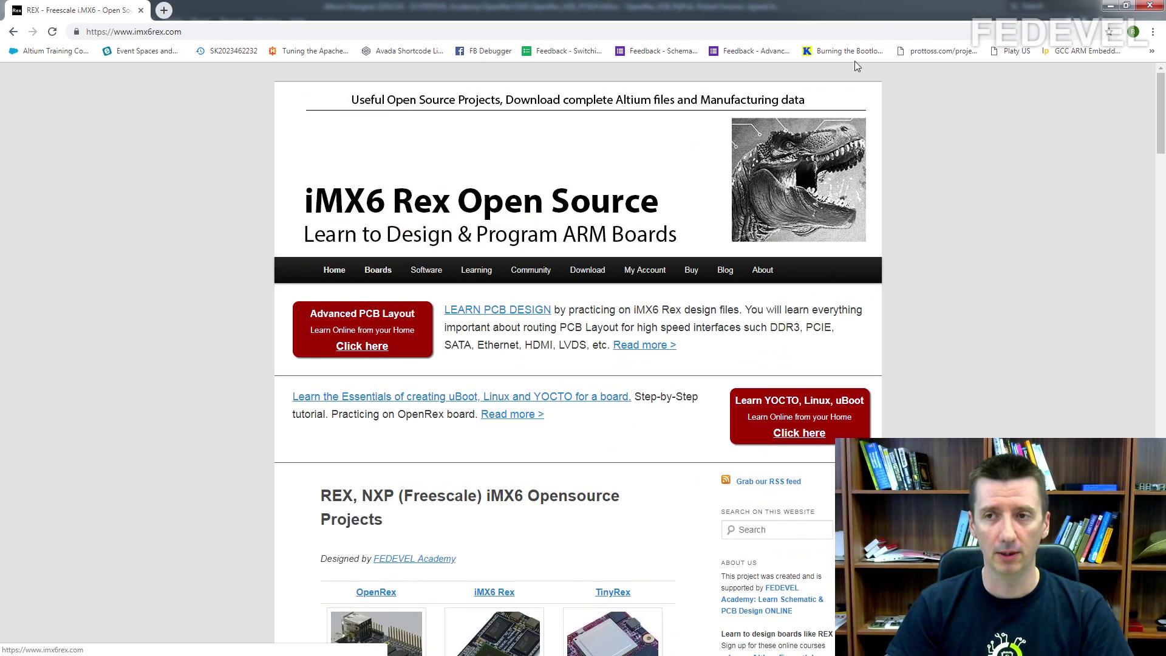
click(1109, 7)
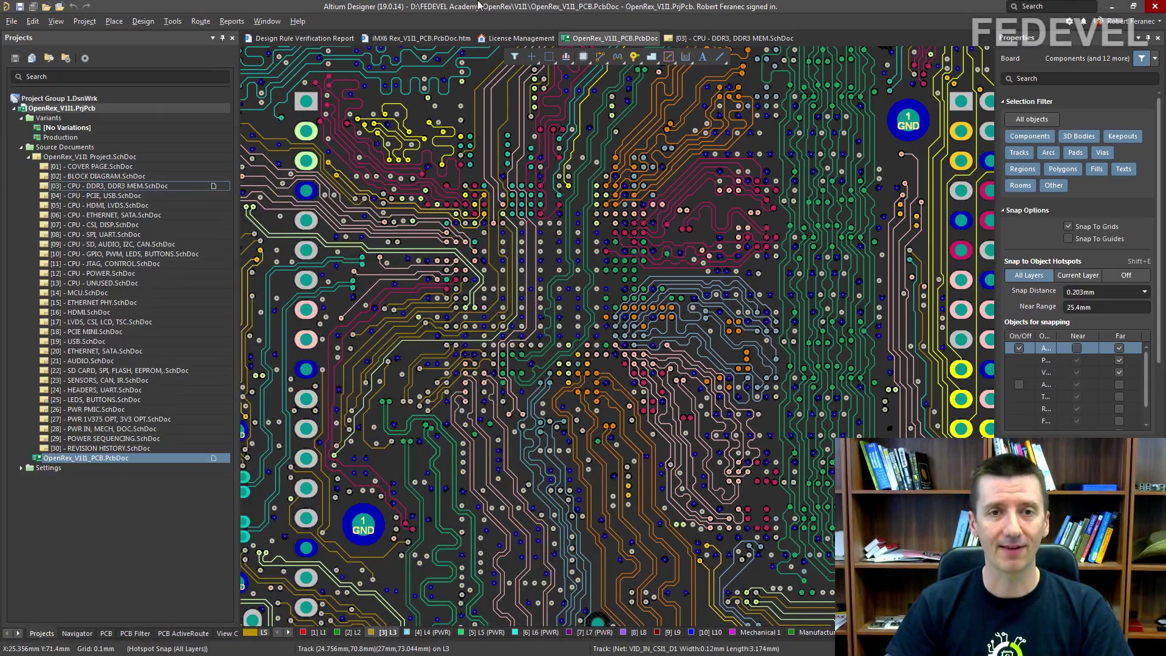